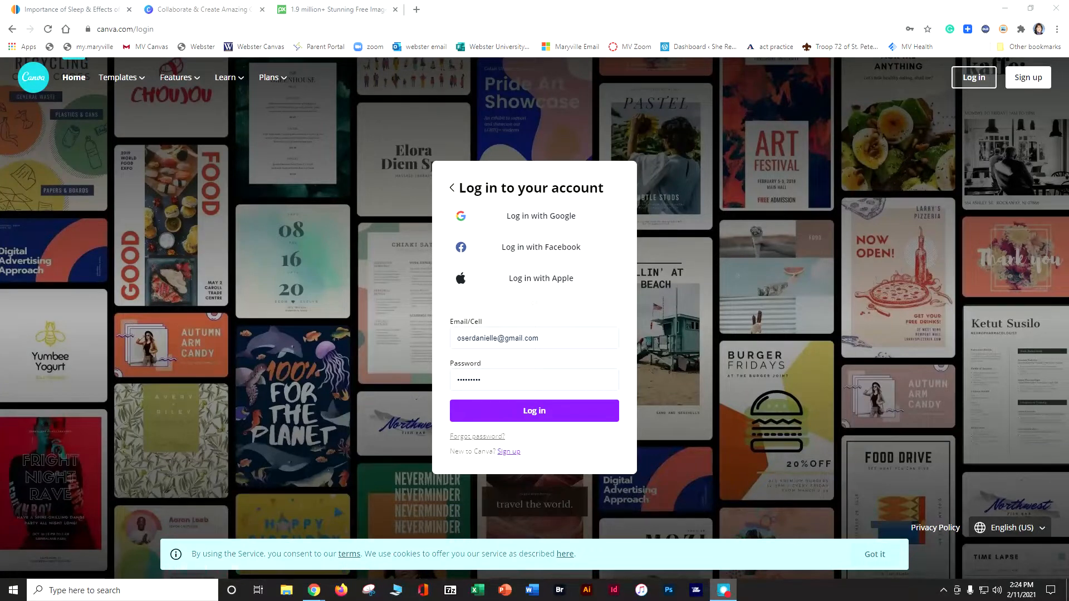
Log in to the Canva account with the credentials already filled in
left_click(566, 419)
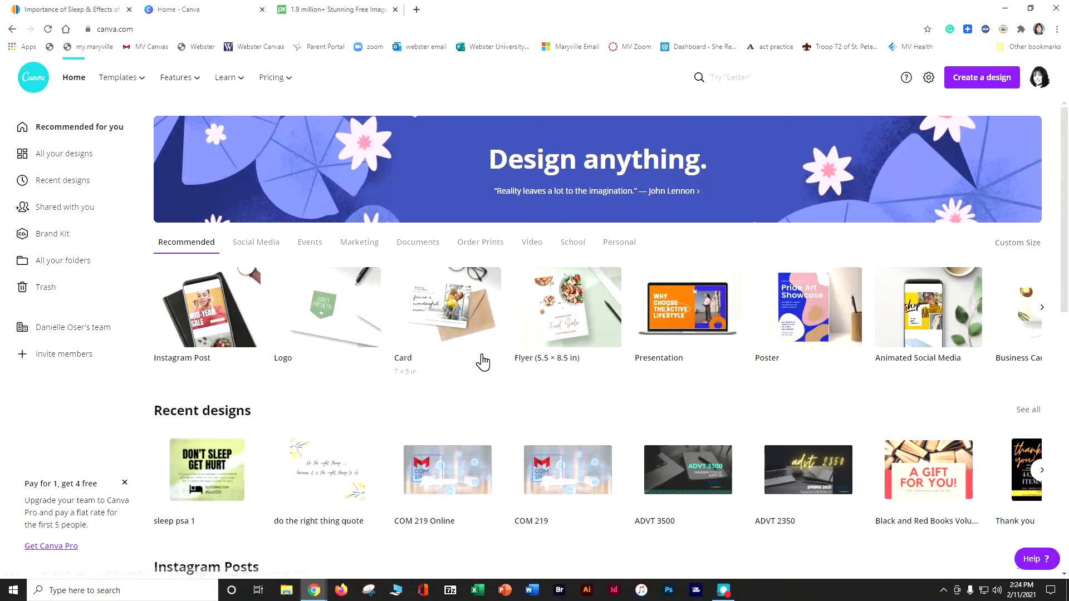
mouse_move(127, 86)
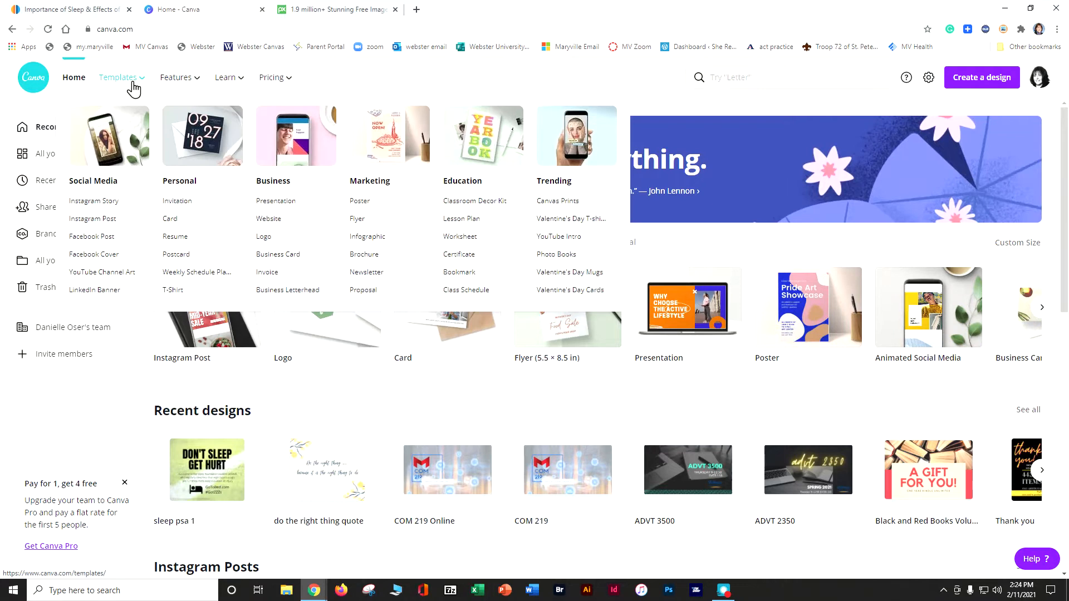
mouse_move(182, 84)
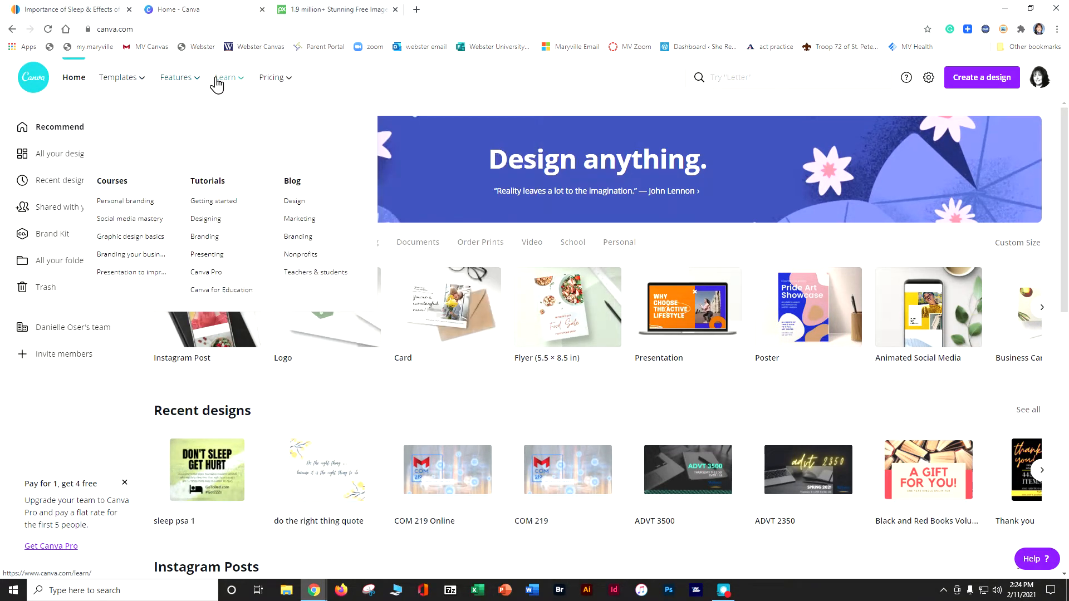
mouse_move(267, 87)
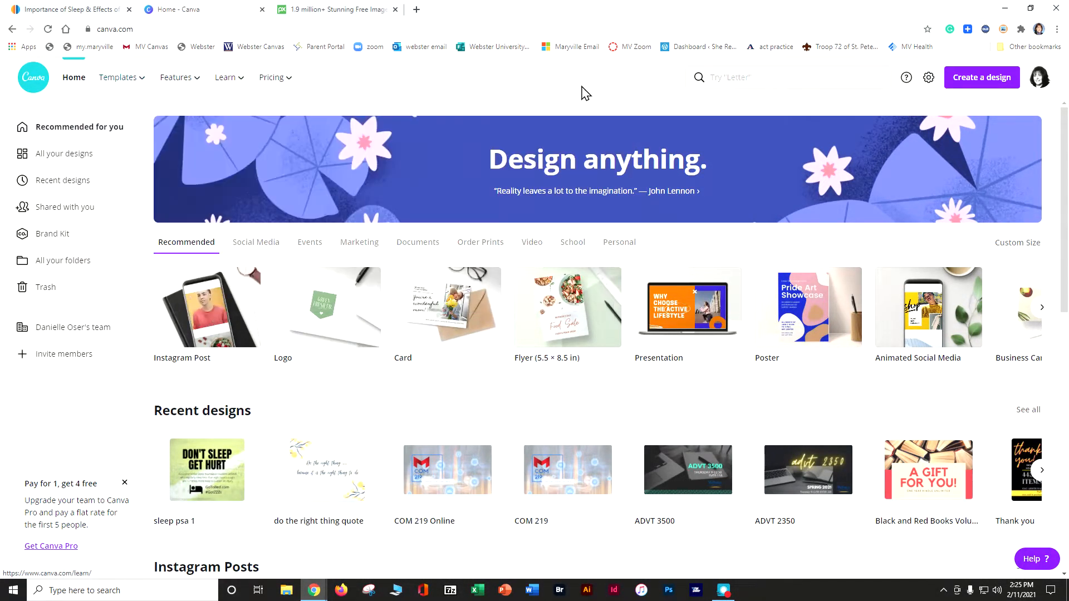
Search the Canva templates for "facebook post"
left_click(746, 79)
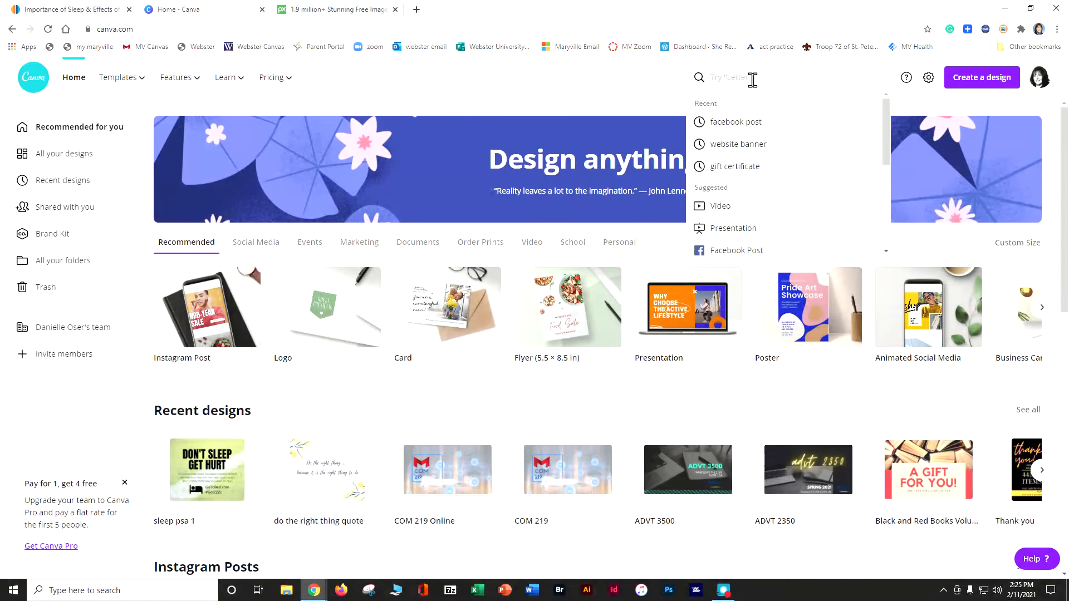
type("fac")
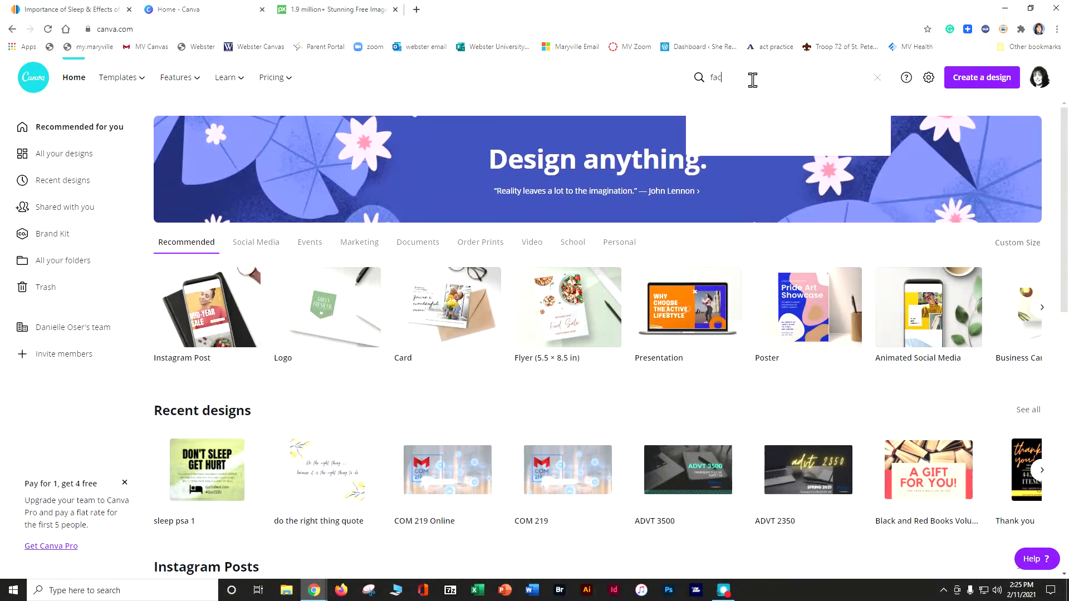
type("ebook post")
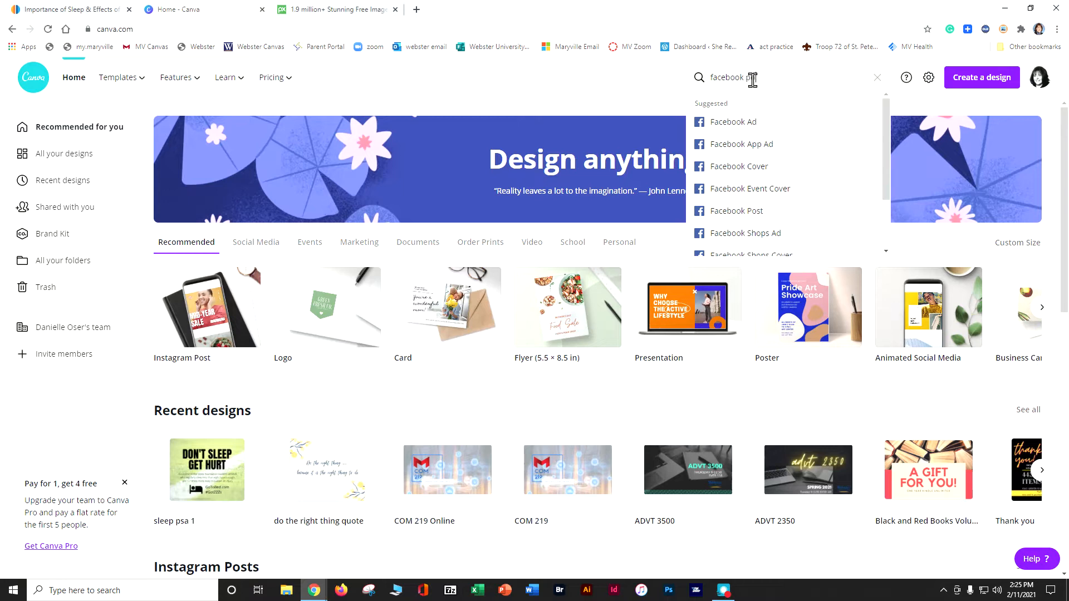
key("Return")
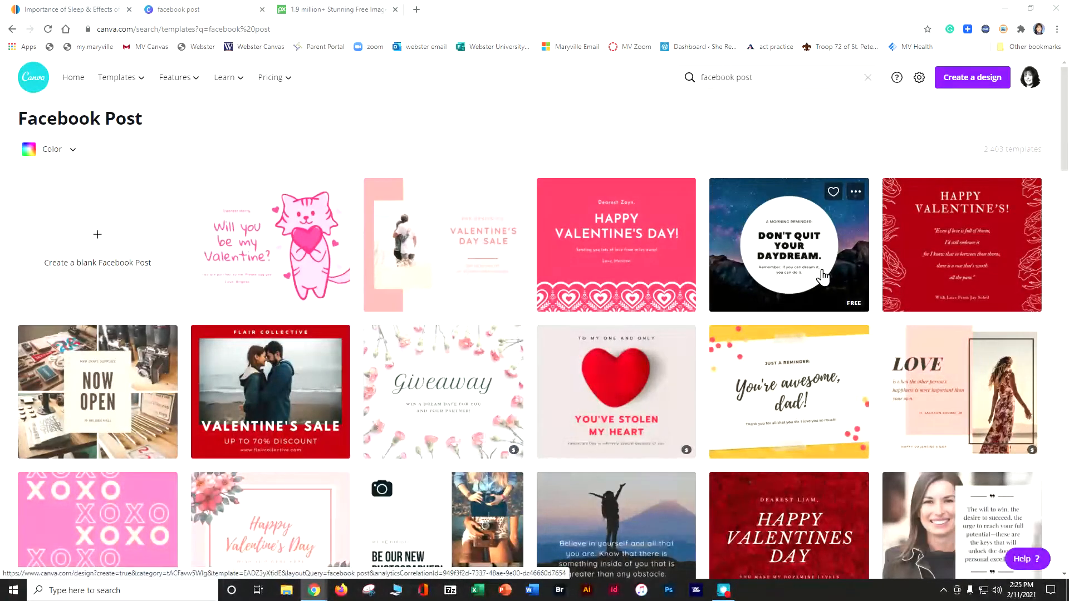
Review the AASM article on college students and sleep, and return to the Facebook Post templates
left_click(89, 15)
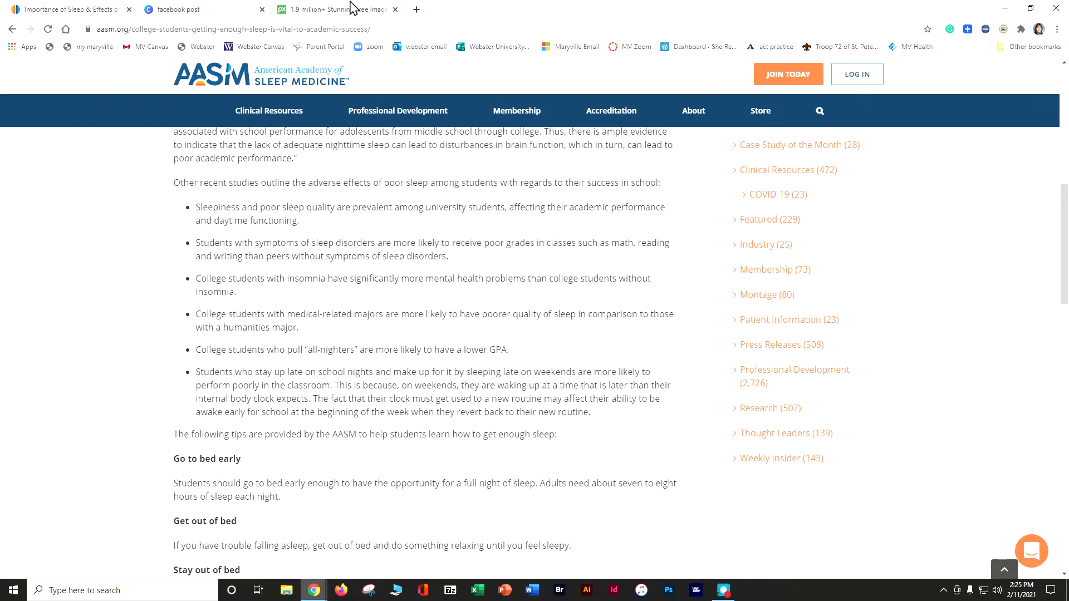
left_click(213, 10)
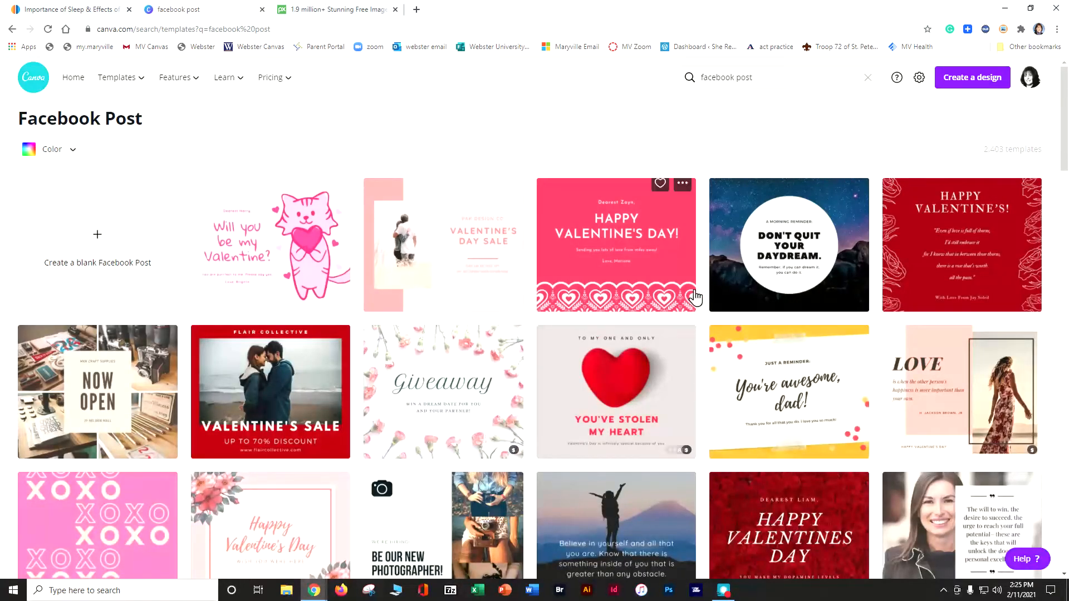
Open the starry "Don't quit your daydream" Facebook post template and rename the design "social psa 2 gpa"
left_click(781, 276)
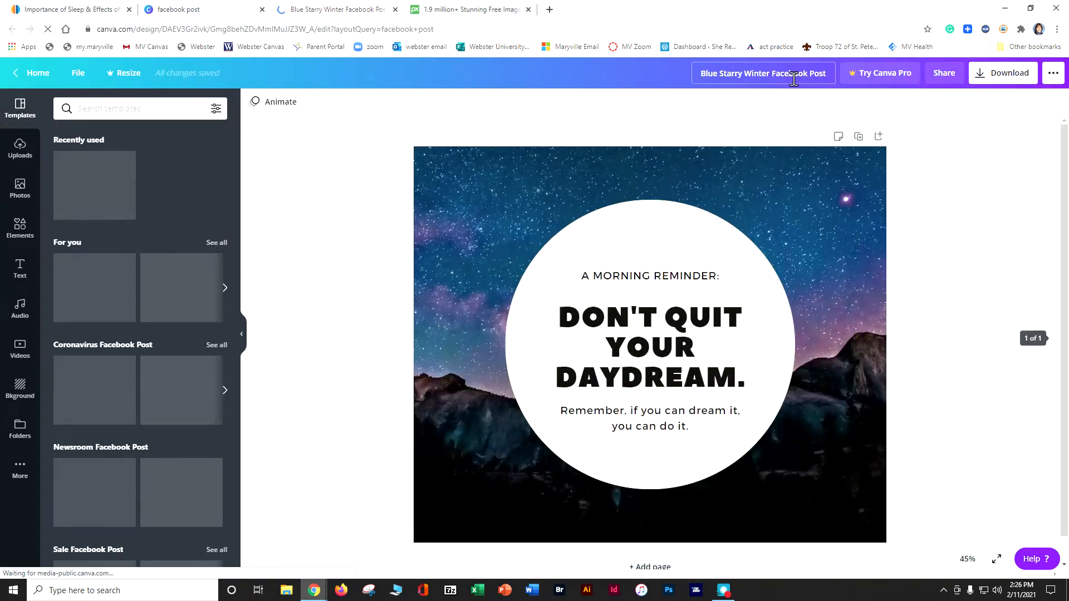
double_click(792, 77)
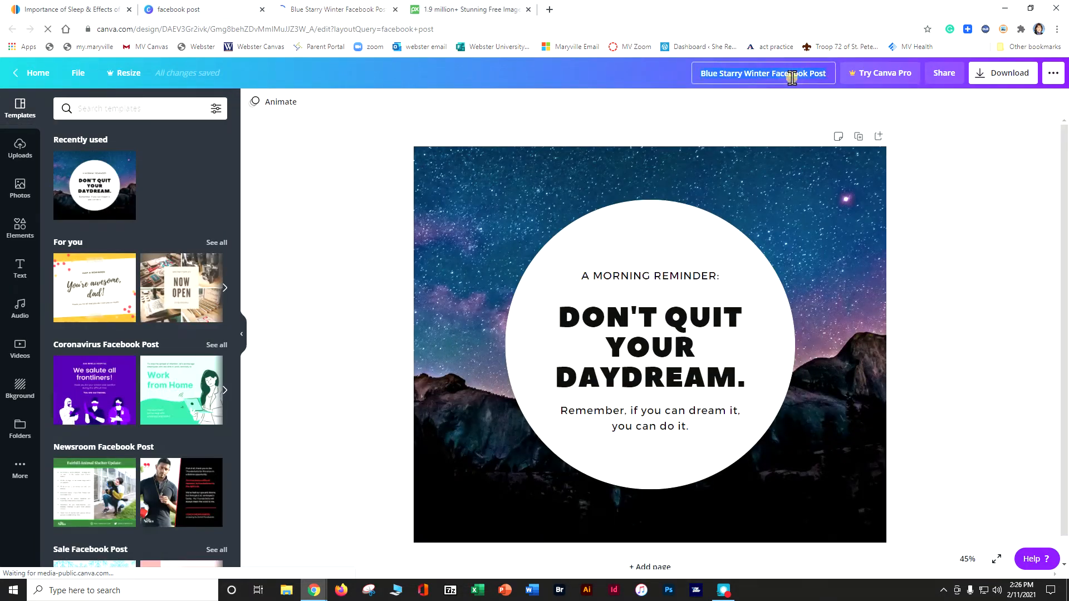
type("social psa 2")
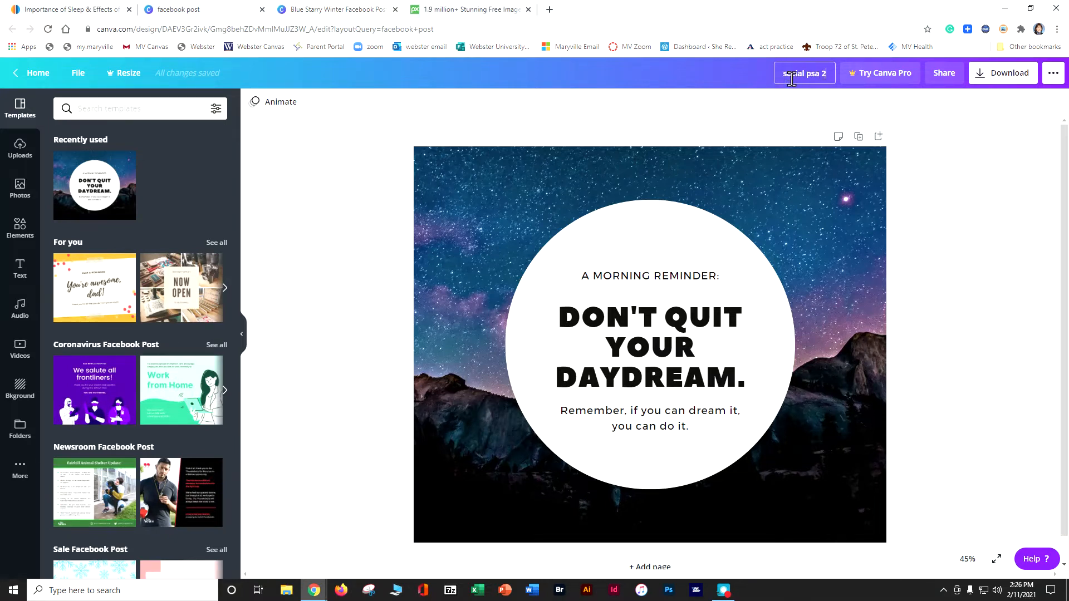
type(" gpa")
left_click(922, 205)
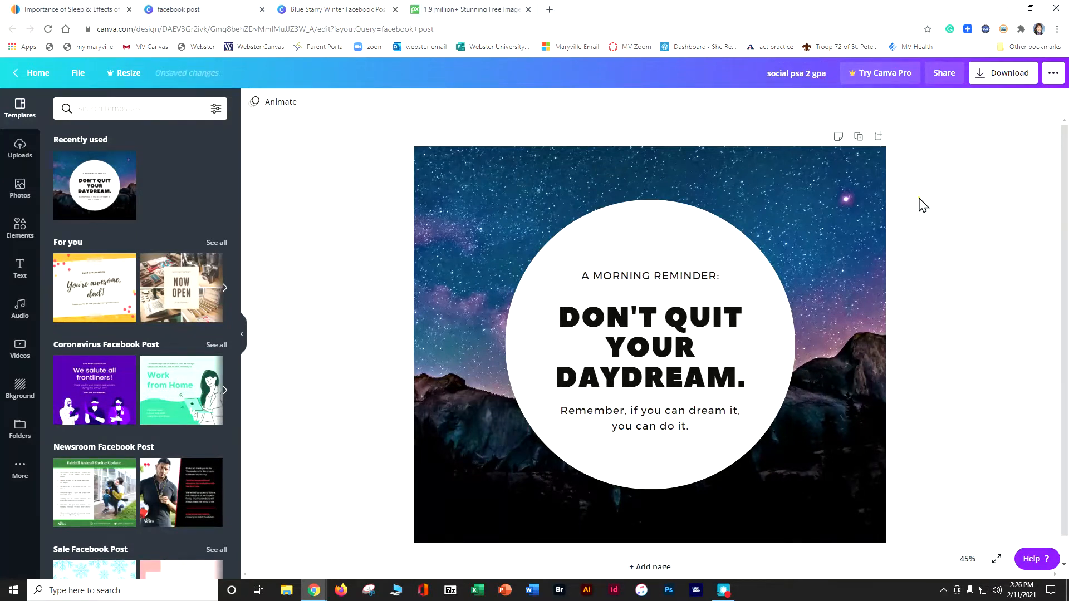
Select the starry background image, search Canva's photos for "gpa" and look through the results for a replacement
left_click(859, 205)
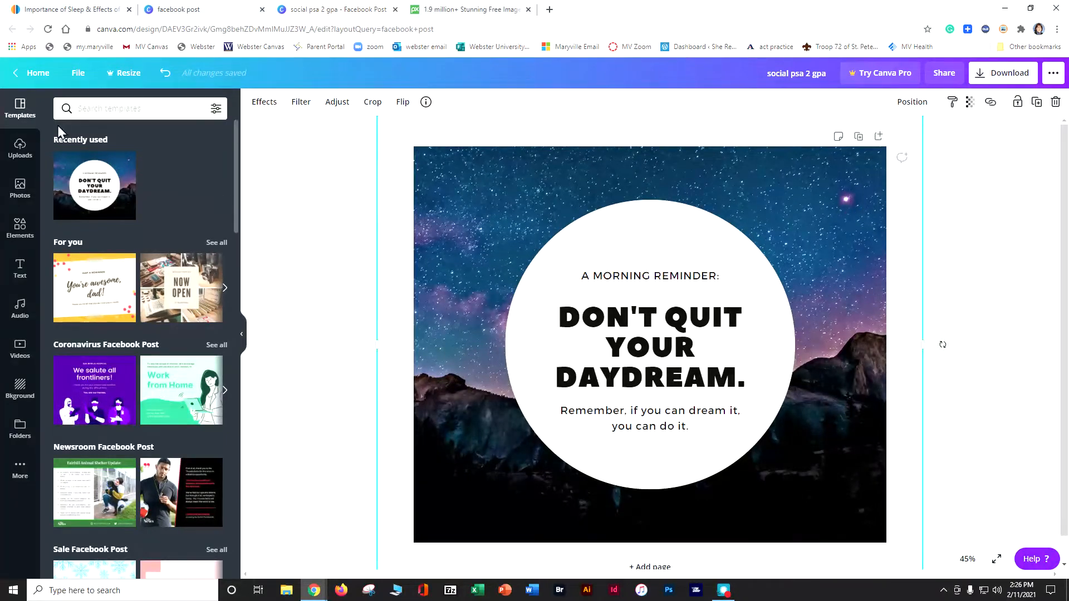
left_click(24, 195)
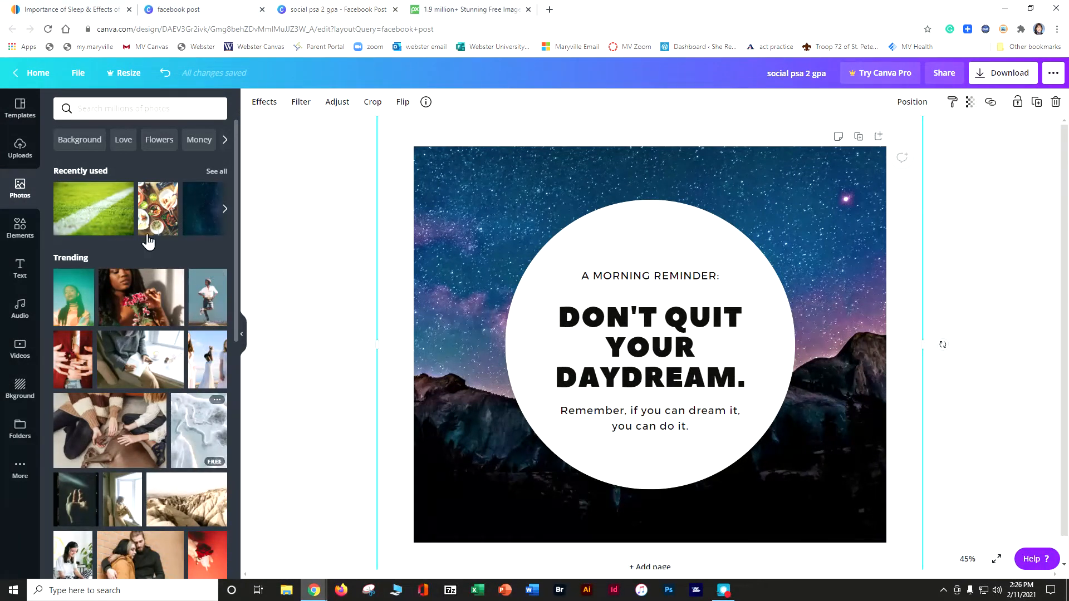
left_click(90, 105)
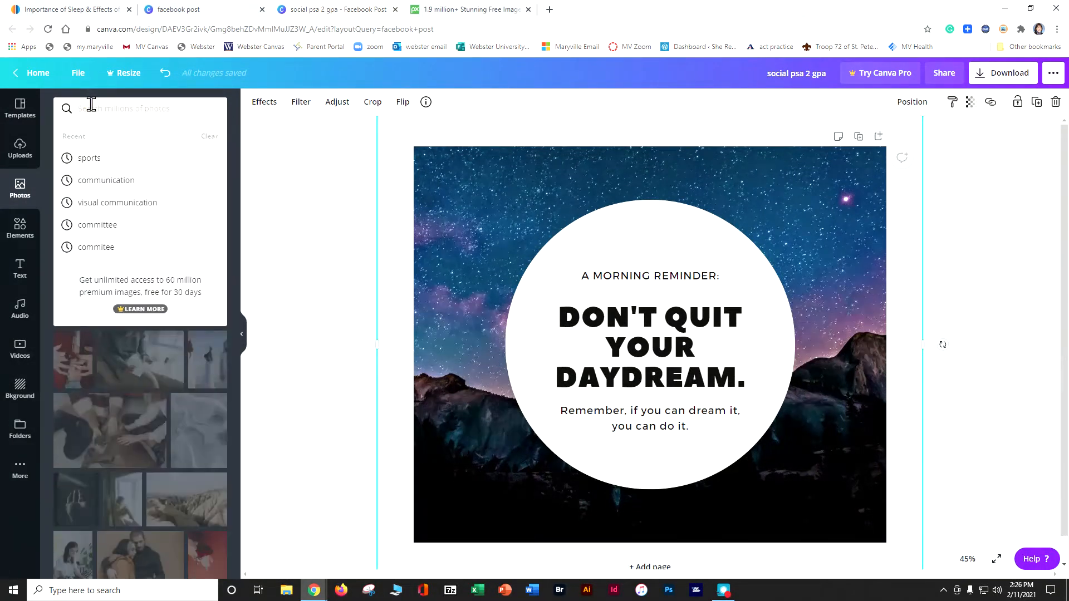
type("gpa")
key("Return")
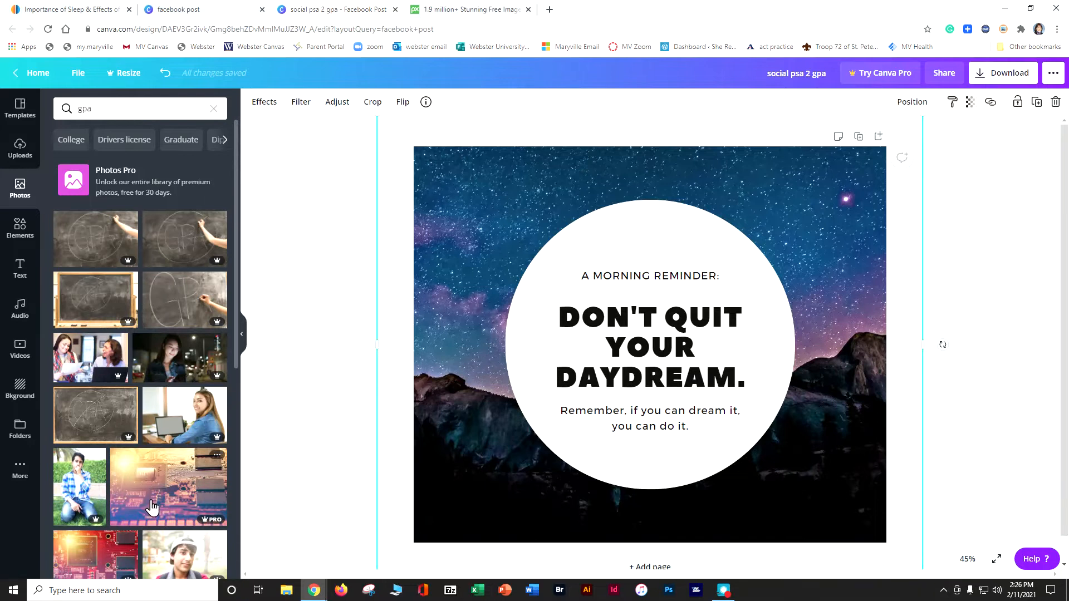
scroll(149, 494, "down", 5)
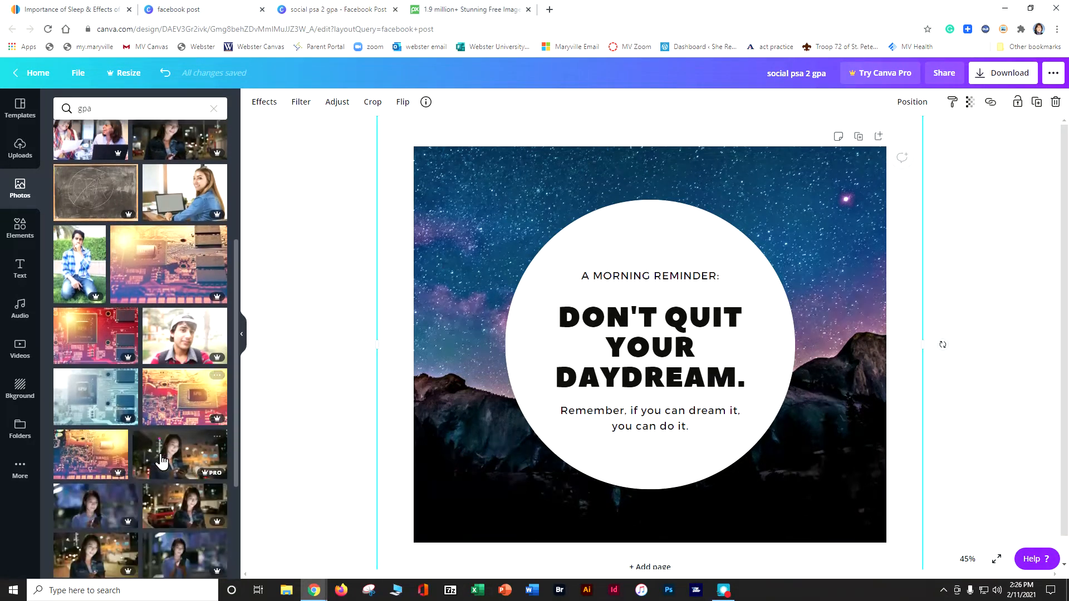
scroll(161, 461, "down", 1)
scroll(139, 491, "down", 1)
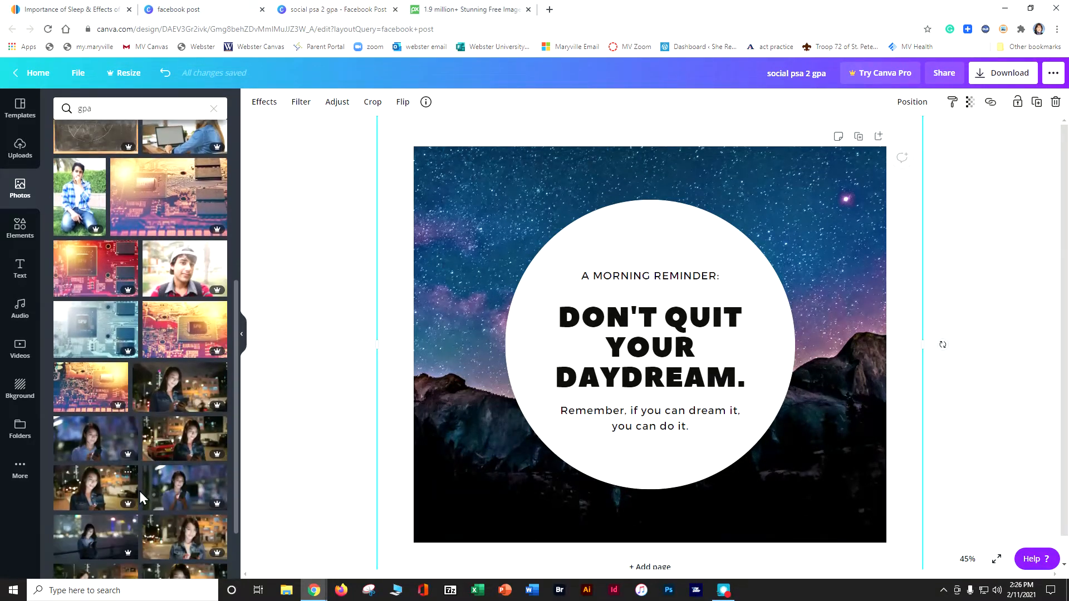
scroll(140, 491, "down", 1)
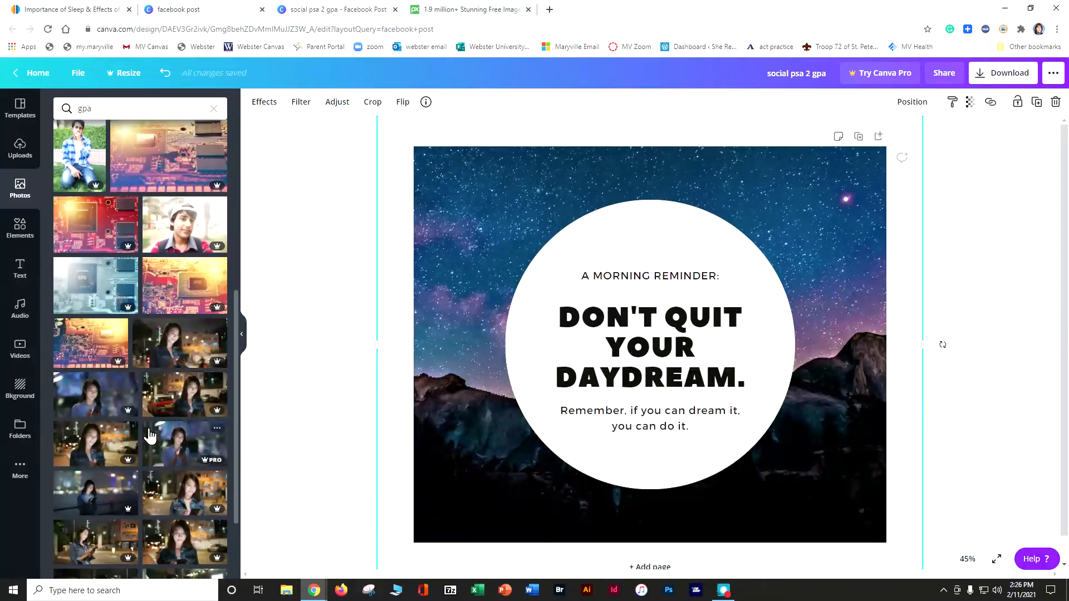
Switch to Pixabay and search its images for "gpa"
left_click(17, 147)
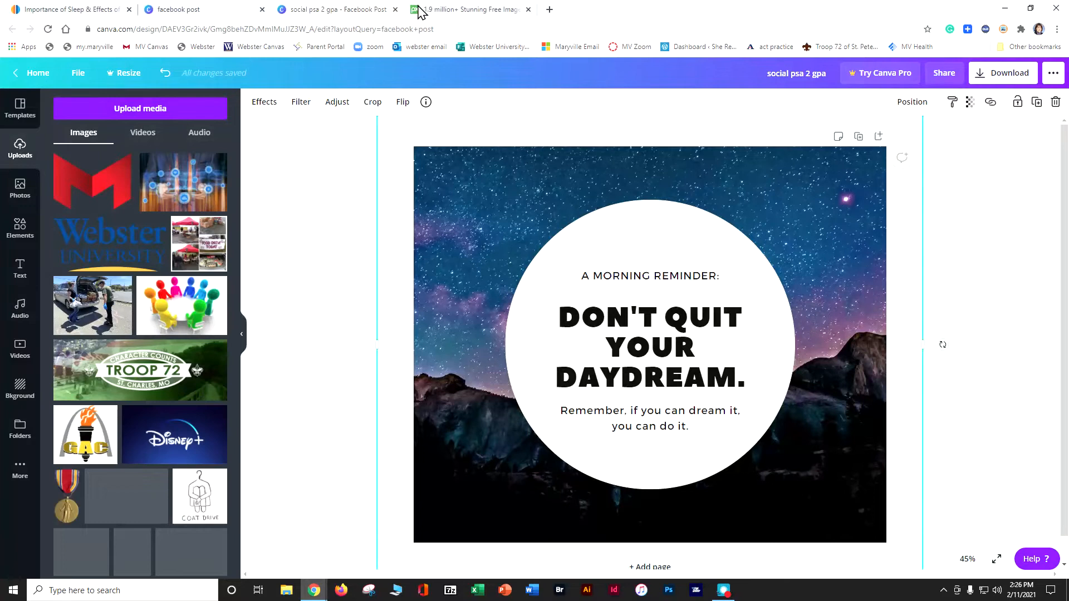
left_click(452, 11)
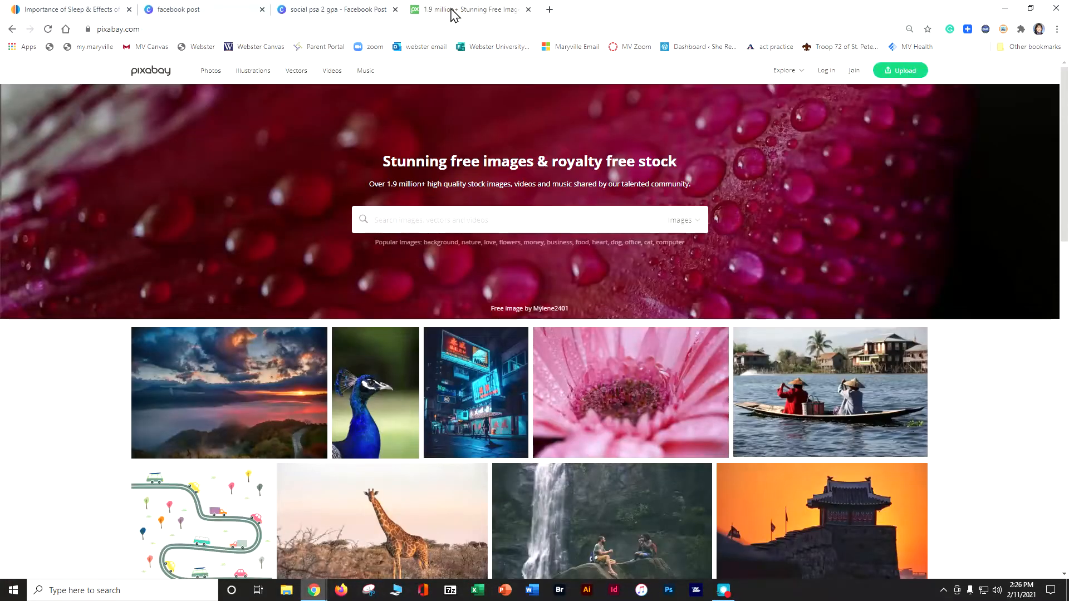
left_click(474, 208)
type("gpa")
key("Return")
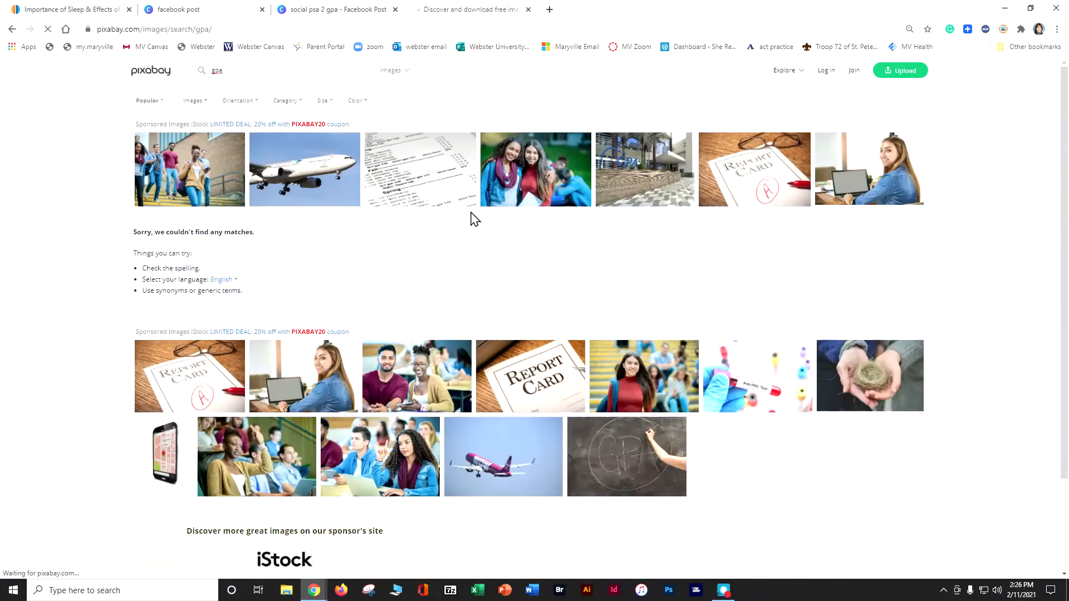
Replace the Pixabay search term with "school" and run the search
left_click_drag(235, 67, 156, 79)
type("school")
key("Return")
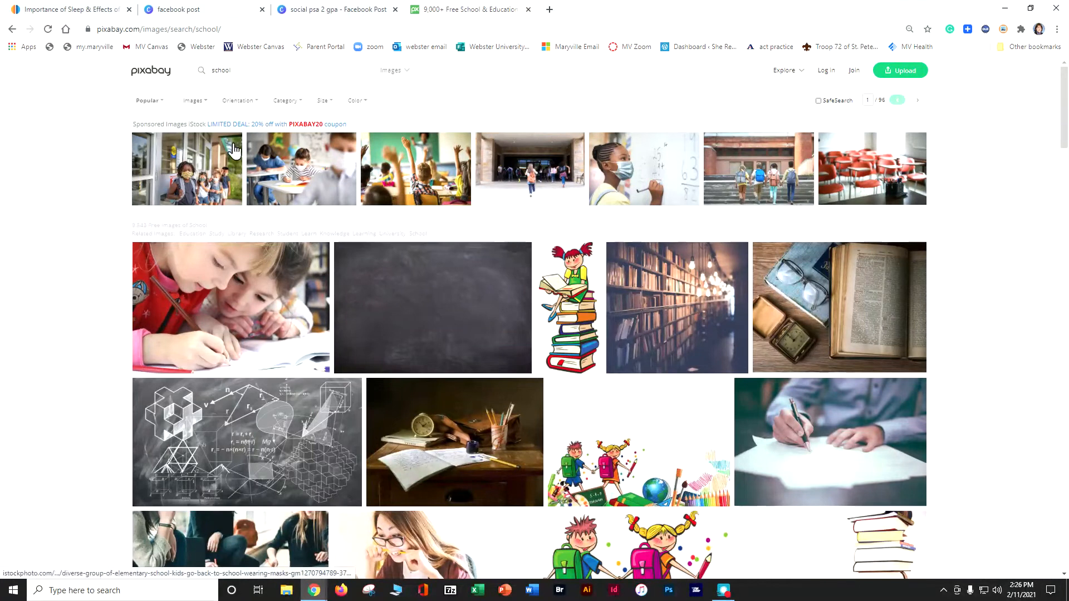
Extend the search to "school and sleep" and look through the resulting images
left_click(245, 71)
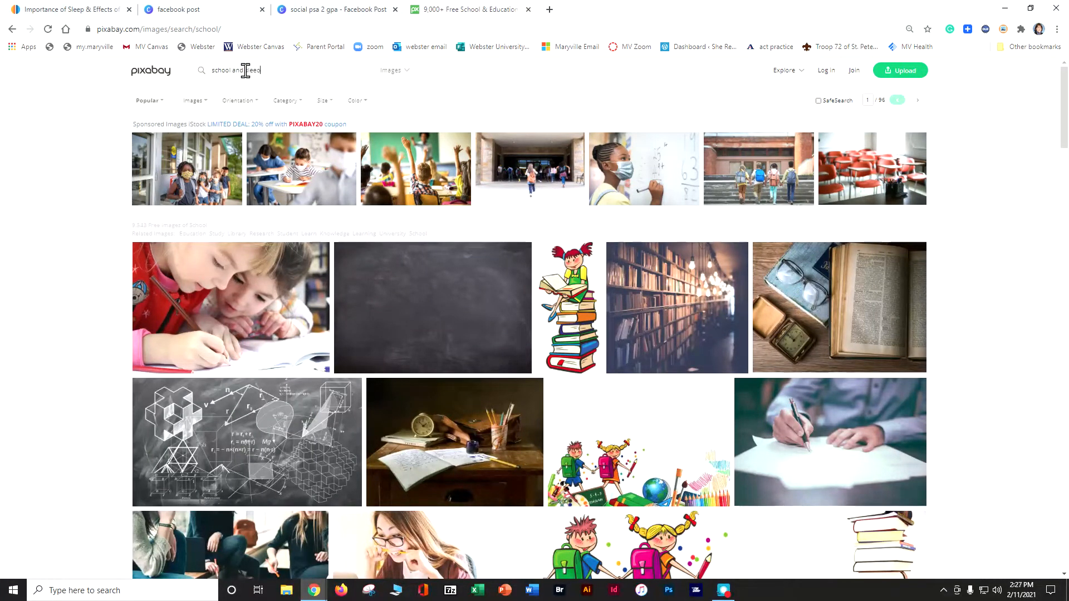
key("Return")
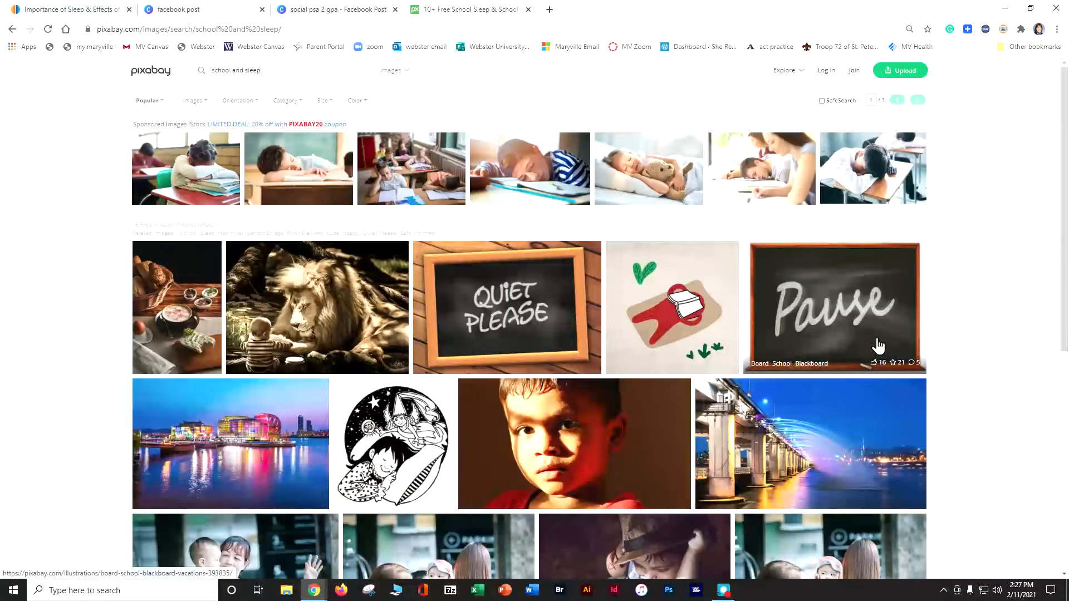
scroll(878, 345, "down", 1)
scroll(878, 345, "down", 3)
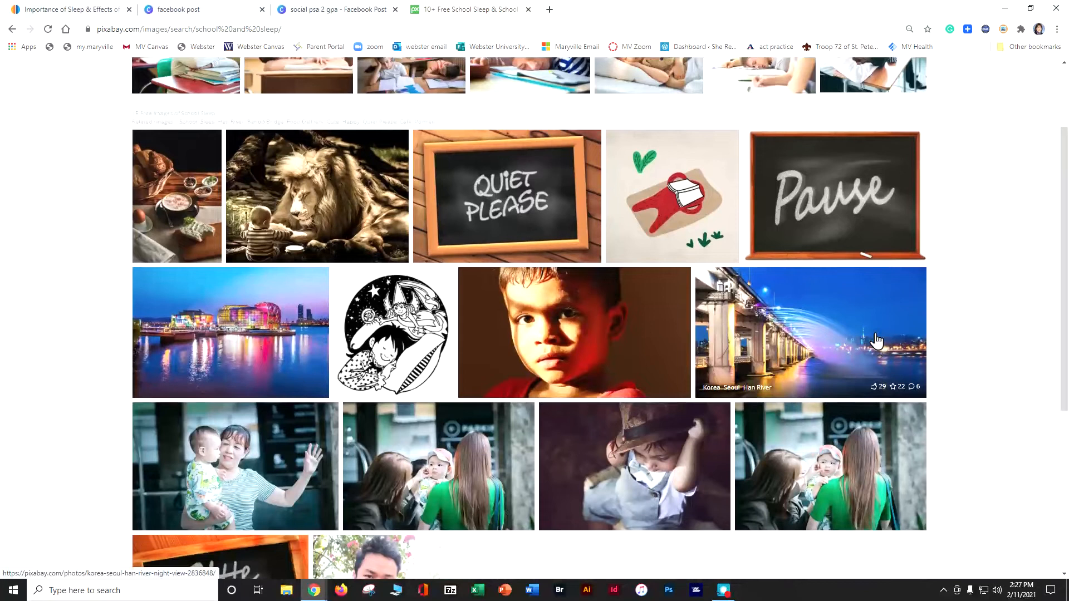
scroll(875, 337, "down", 2)
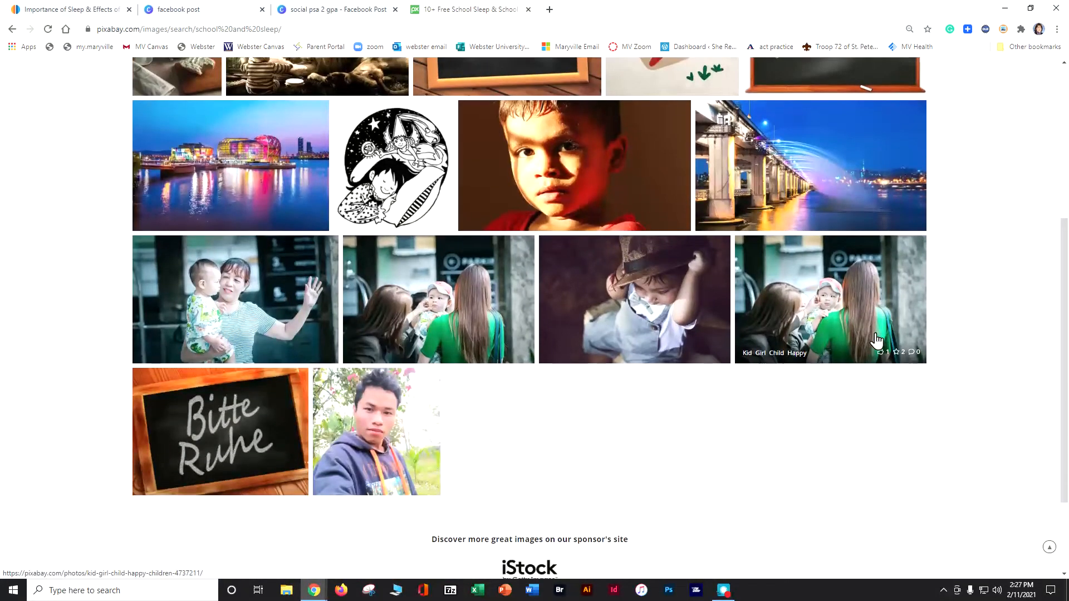
scroll(874, 334, "up", 6)
Reduce the search back to "school" and open the blank black chalkboard photo from the results
left_click_drag(231, 71, 380, 75)
key("BackSpace")
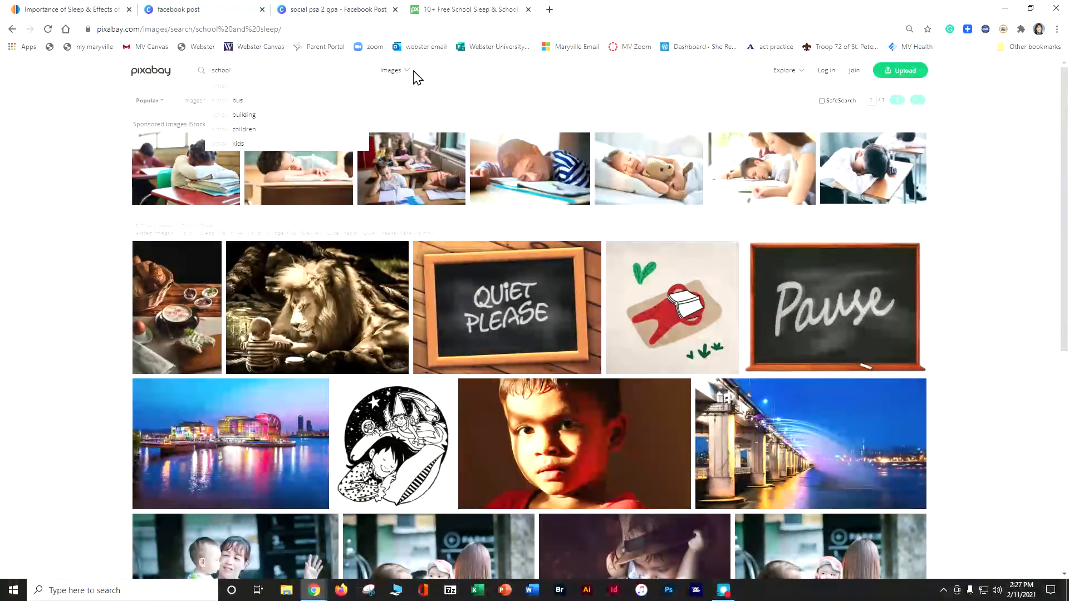
key("Return")
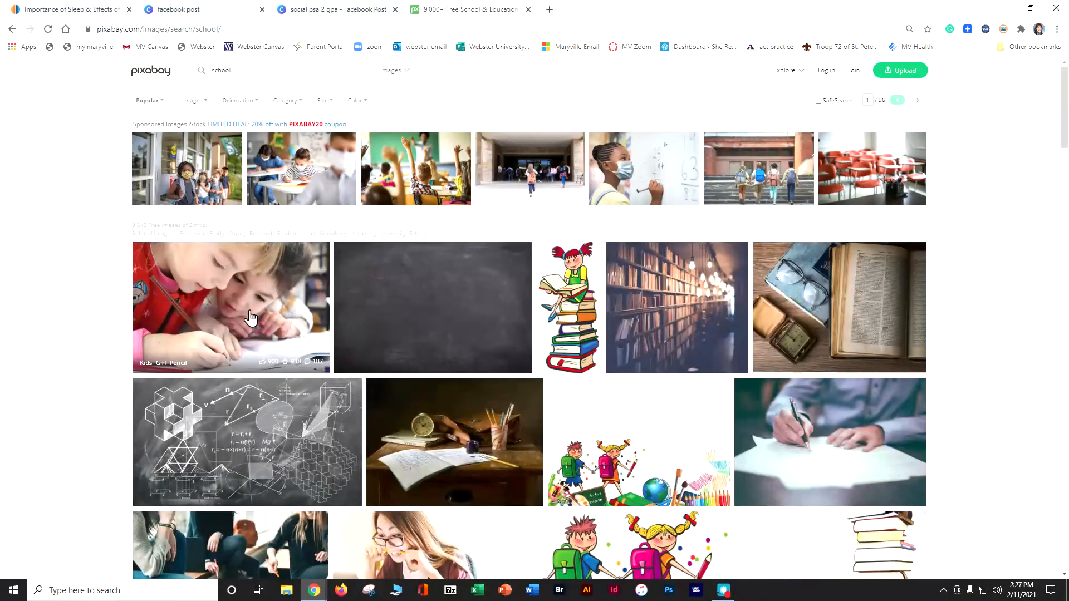
scroll(248, 324, "down", 5)
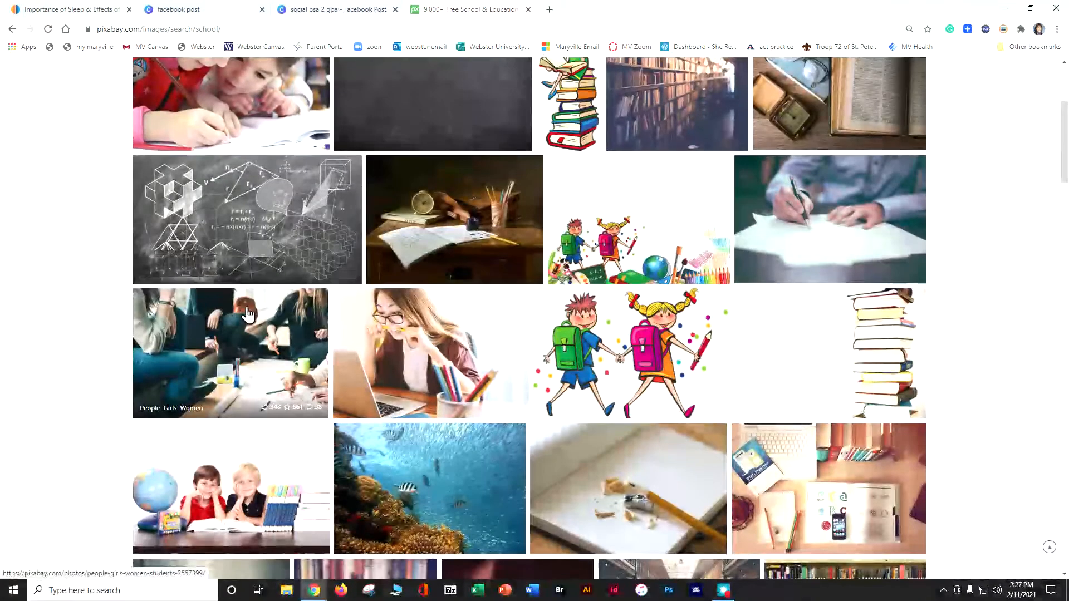
scroll(246, 306, "down", 1)
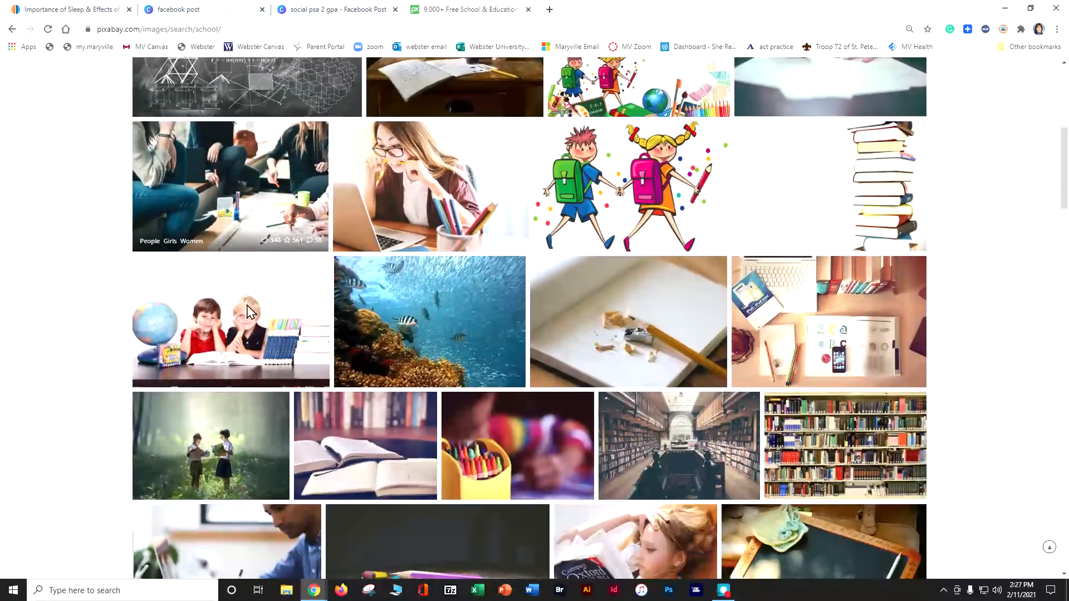
scroll(246, 305, "up", 2)
scroll(247, 312, "up", 3)
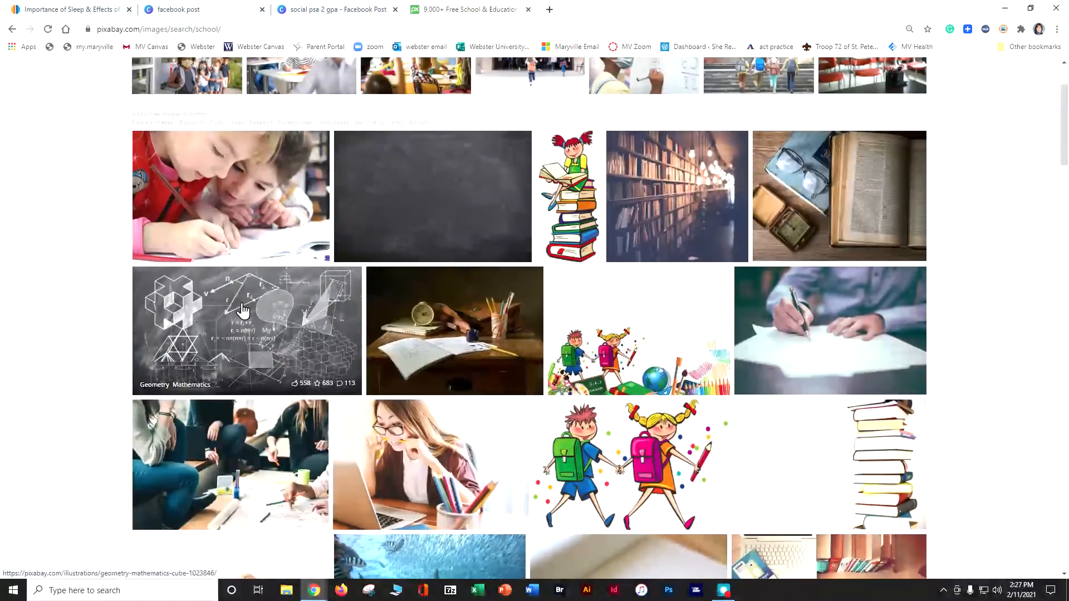
left_click(410, 220)
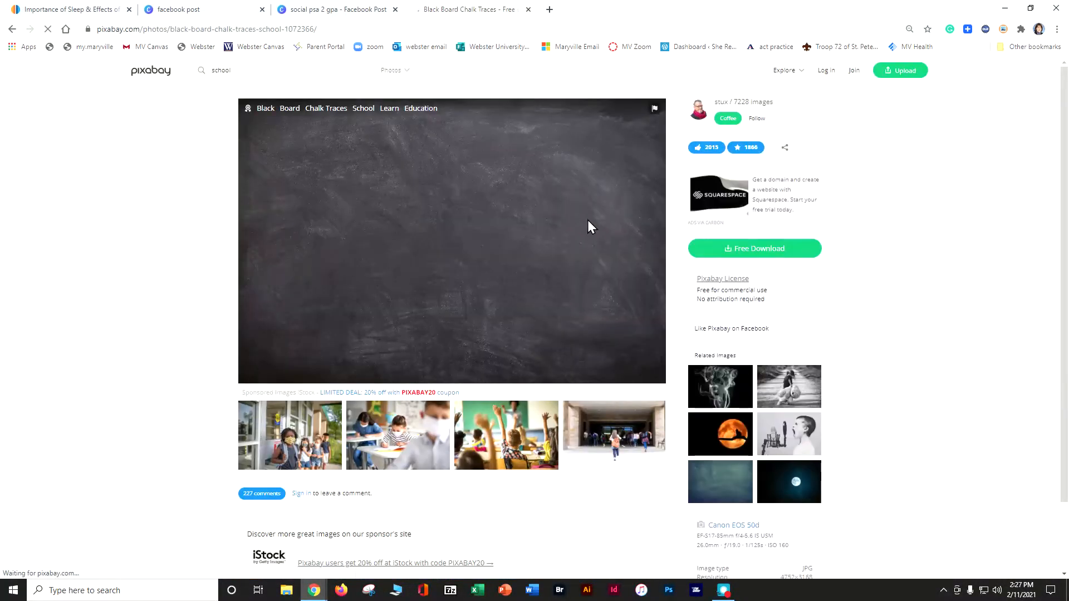
Download the chalkboard photo as a 1280×853 JPG and complete the "I'm not a robot" check
left_click(727, 251)
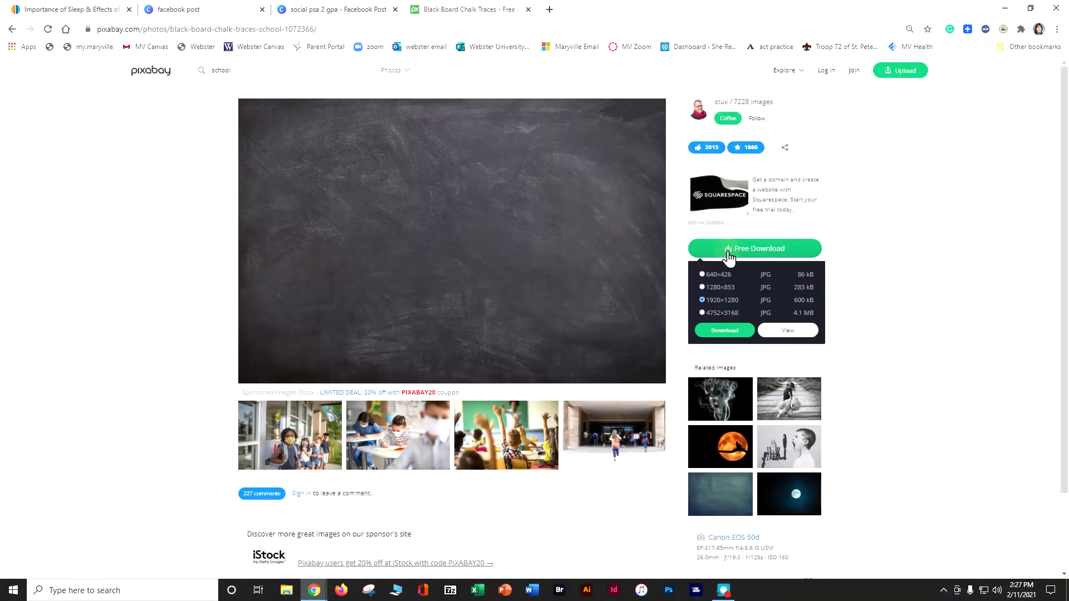
left_click(725, 288)
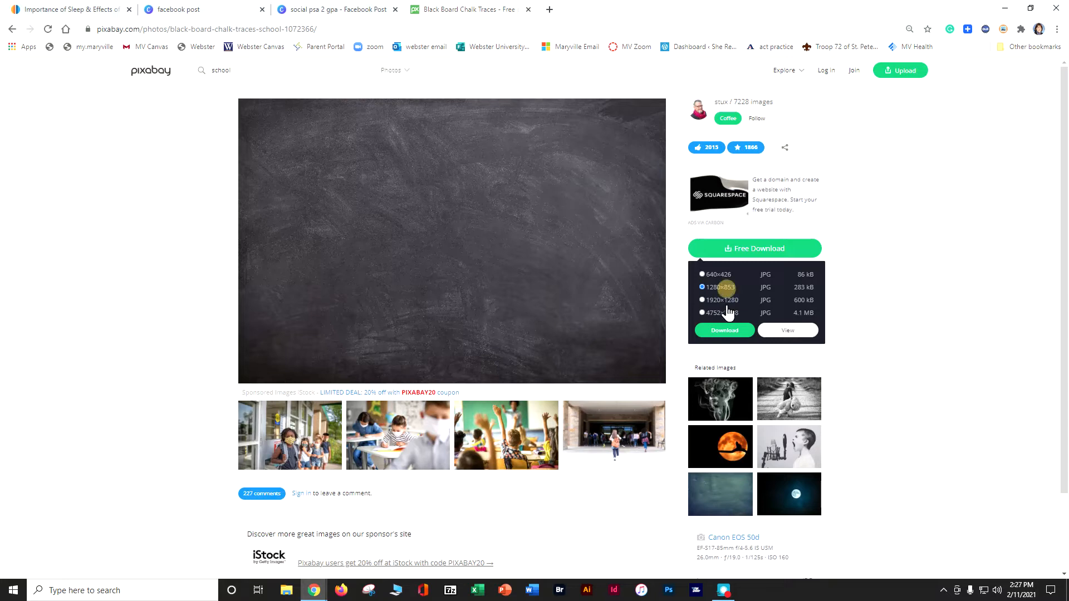
left_click(725, 330)
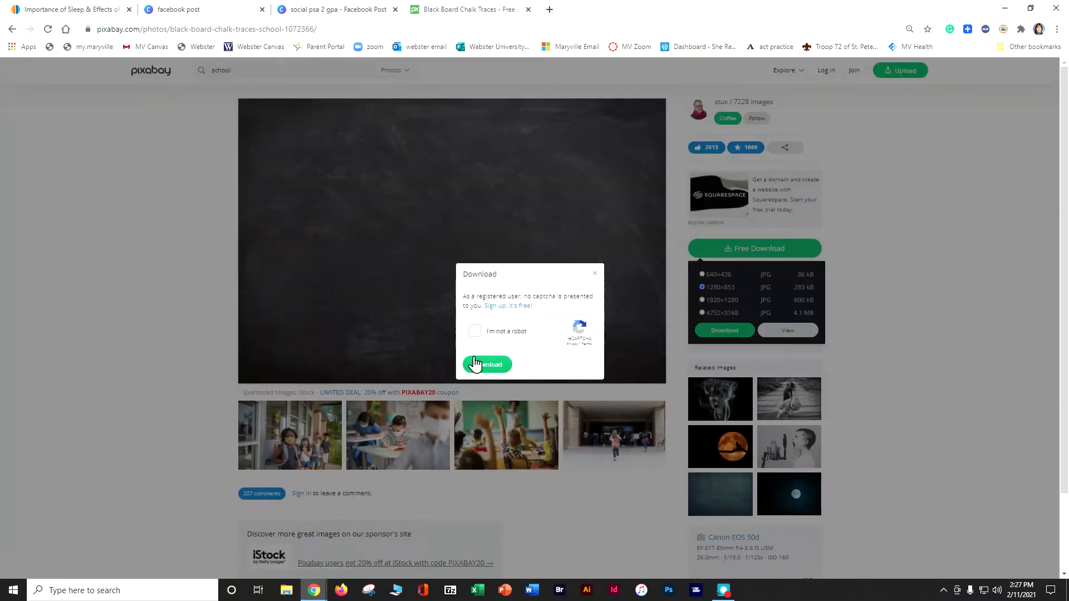
left_click(476, 330)
left_click(488, 365)
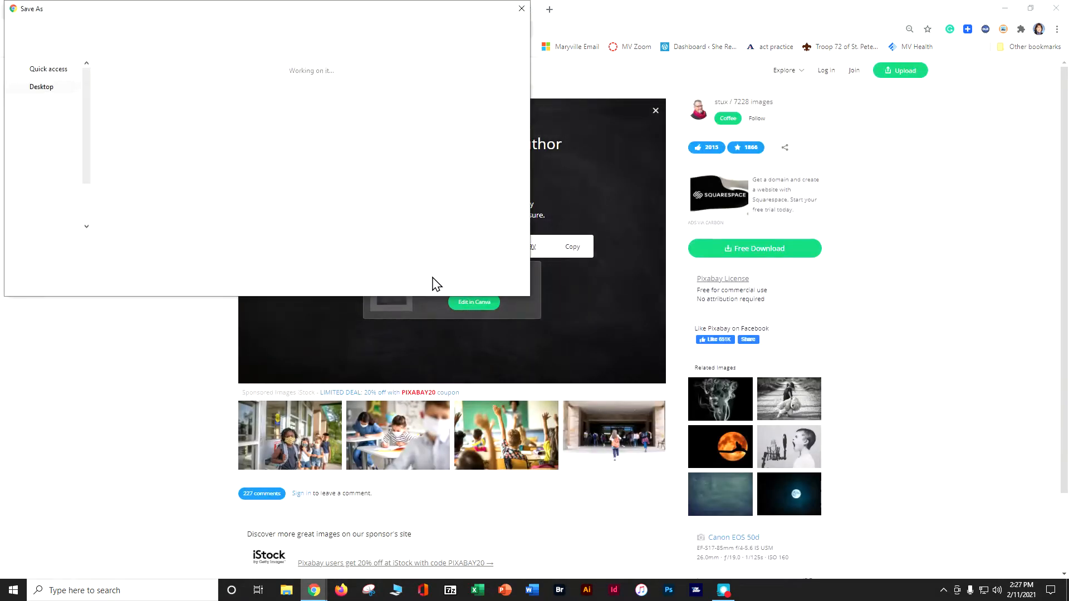
Save the downloaded photo to the Desktop as black-1072366_1280.jpg
left_click_drag(82, 104, 84, 79)
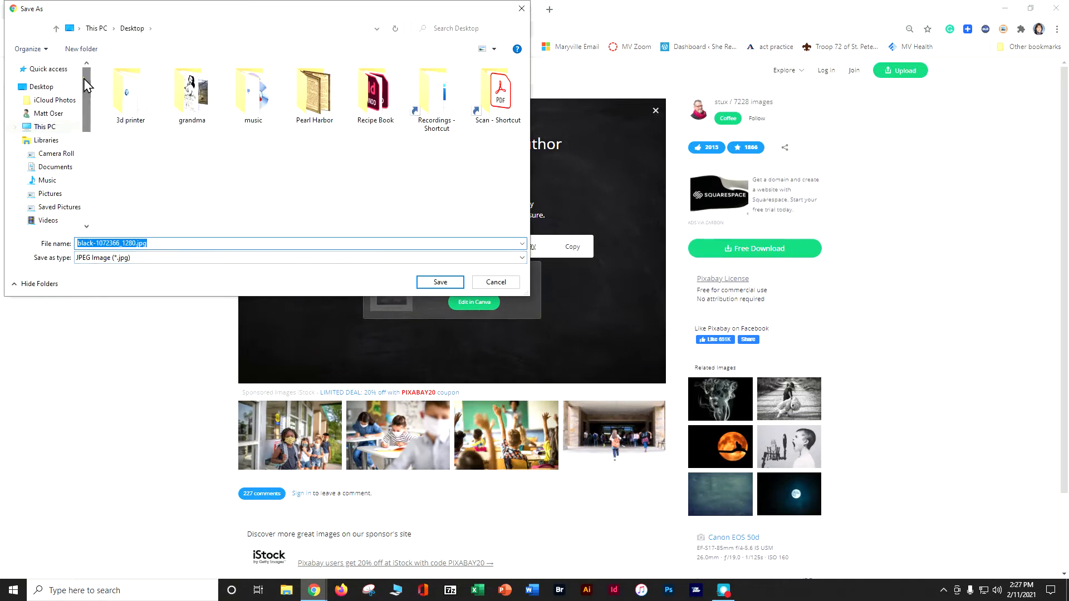
left_click(42, 87)
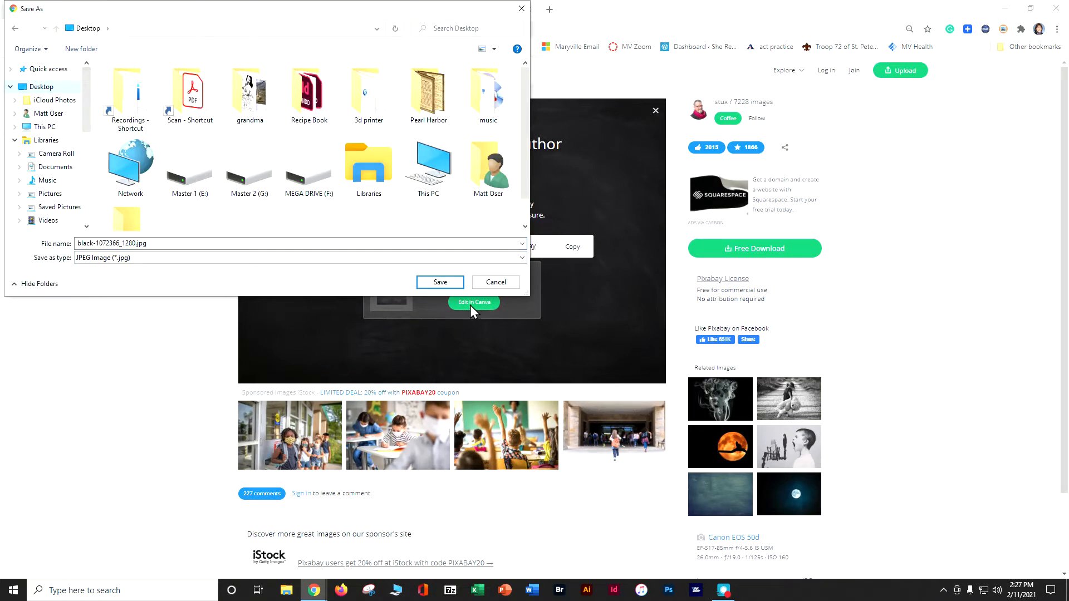
left_click(440, 282)
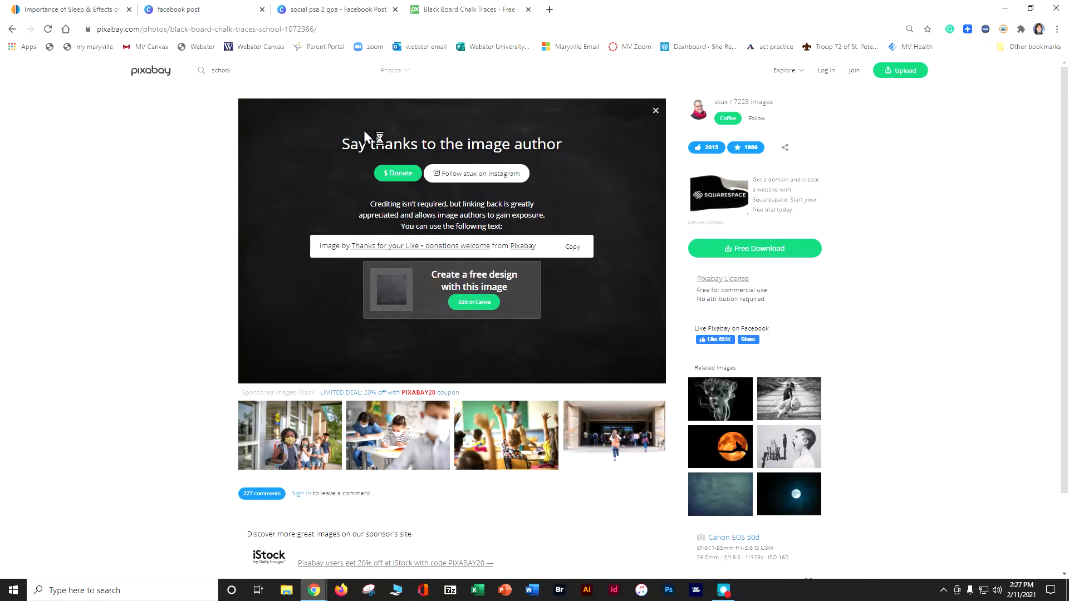
Switch to the "social psa 2 gpa" design in Canva and upload the chalkboard photo from the device
left_click(312, 10)
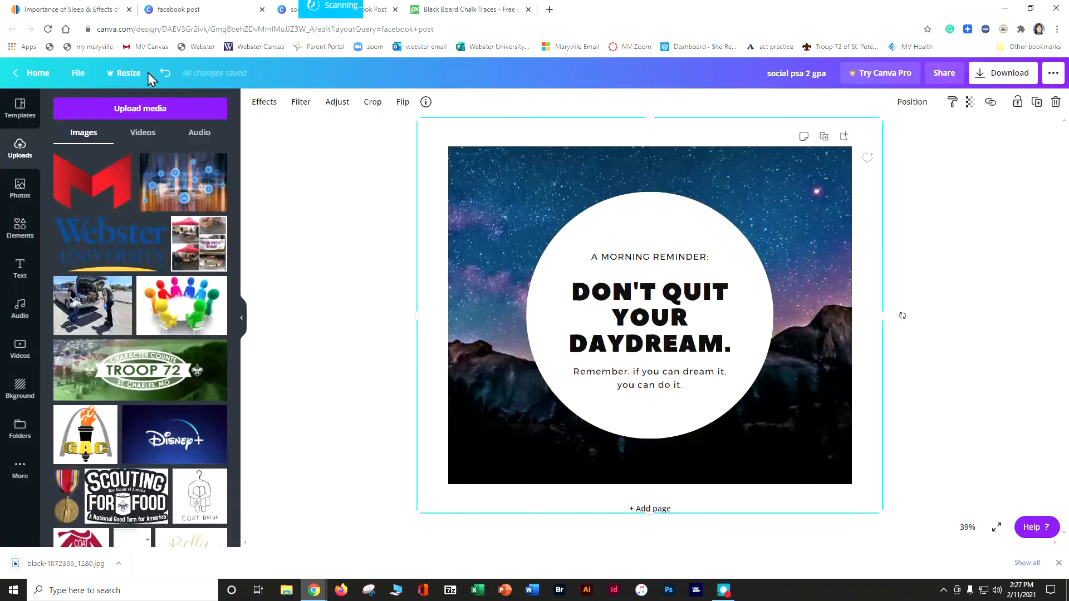
left_click(132, 112)
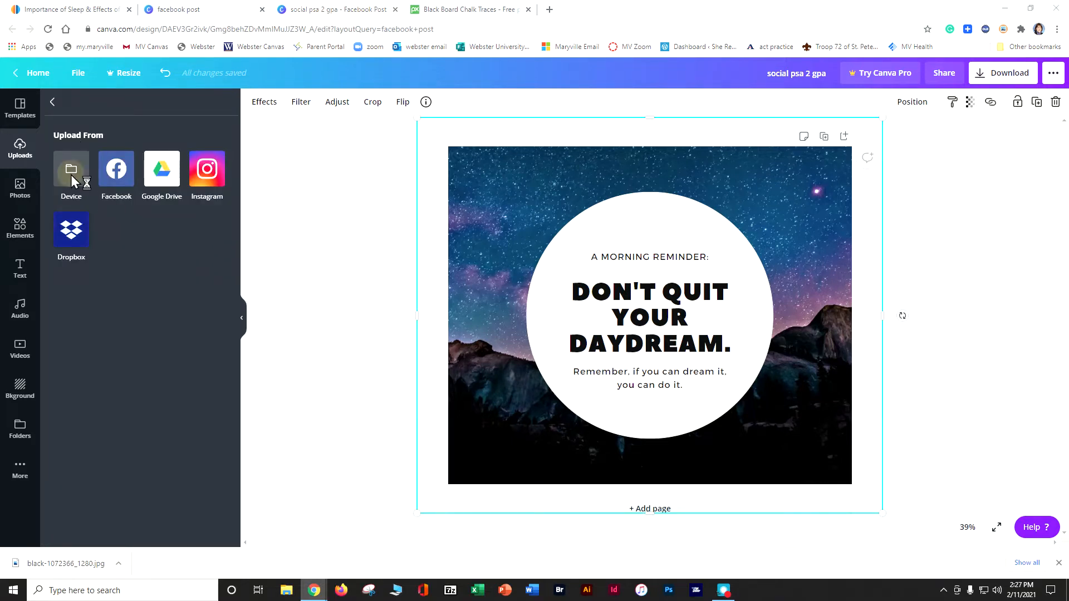
left_click(495, 91)
left_click(440, 282)
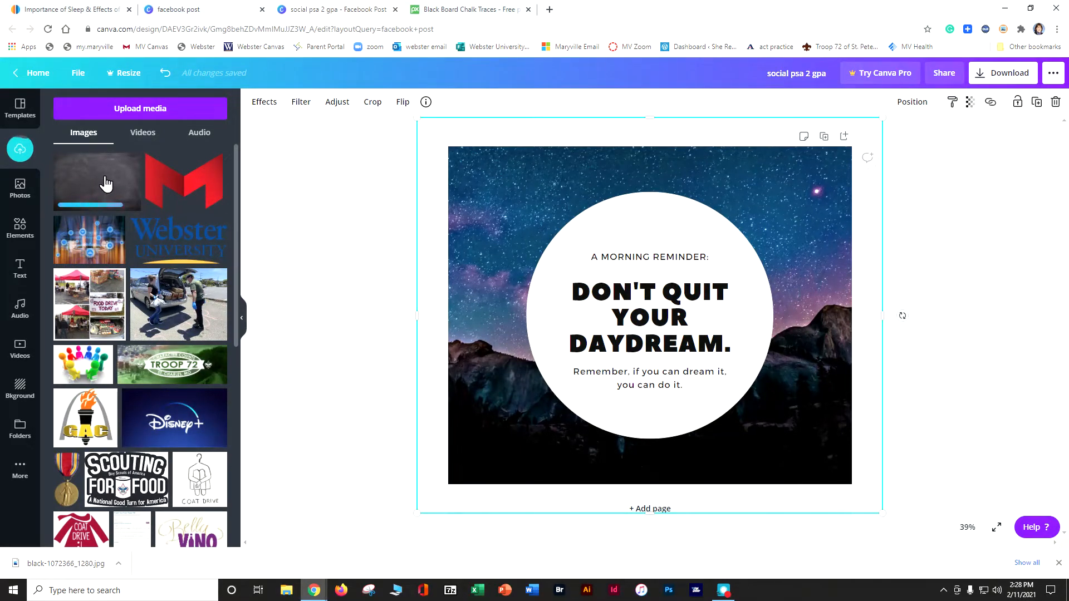
Place the uploaded chalkboard photo on the post, enlarge it to about 1,853 × 1,235 and move it to cover most of the page
left_click_drag(105, 183, 553, 202)
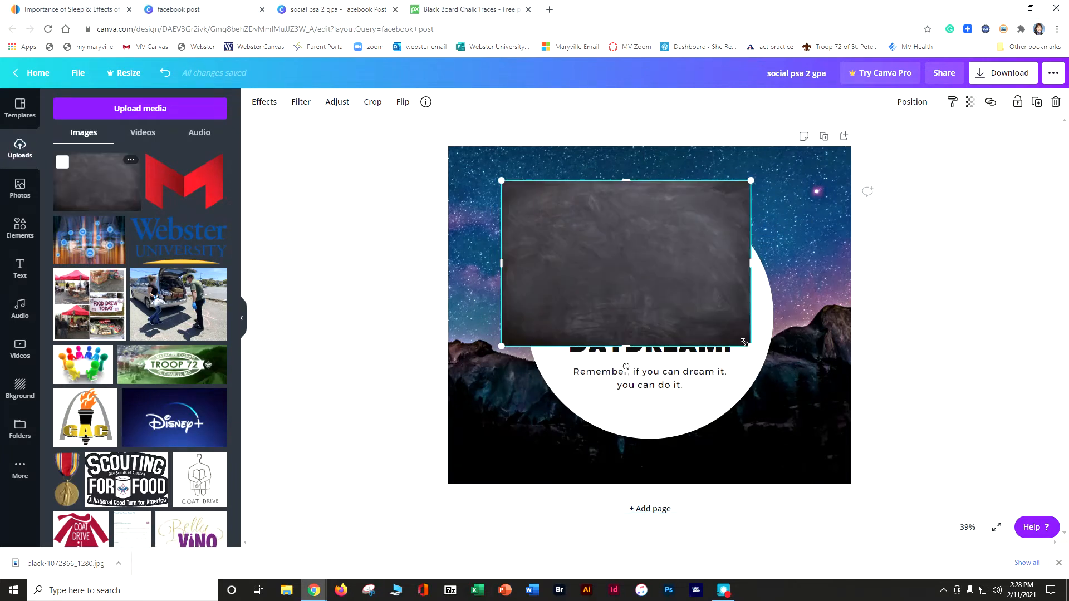
left_click_drag(801, 409, 826, 449)
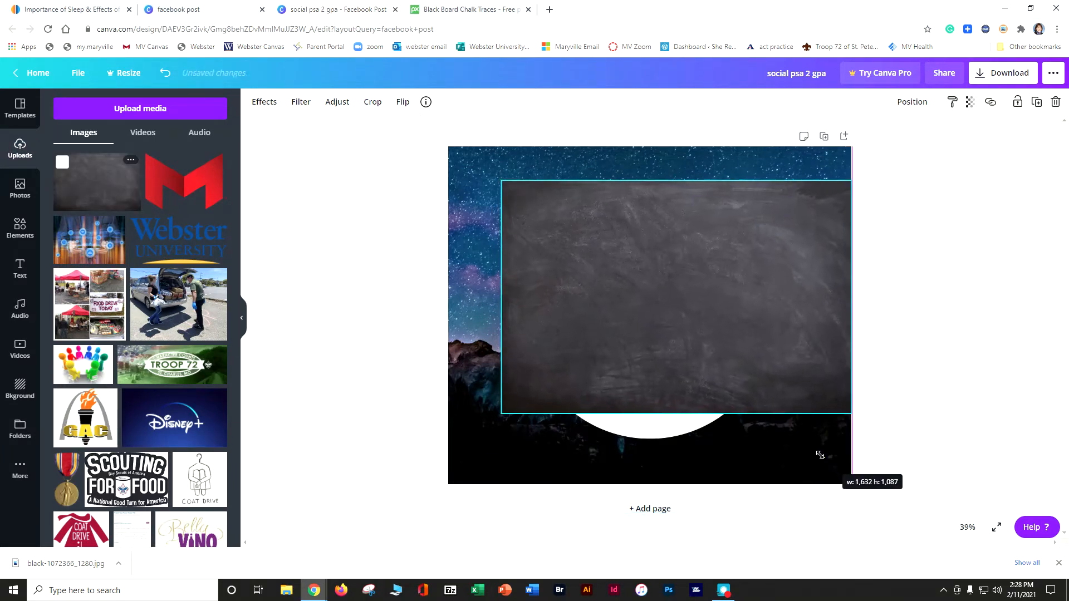
left_click_drag(759, 402, 727, 429)
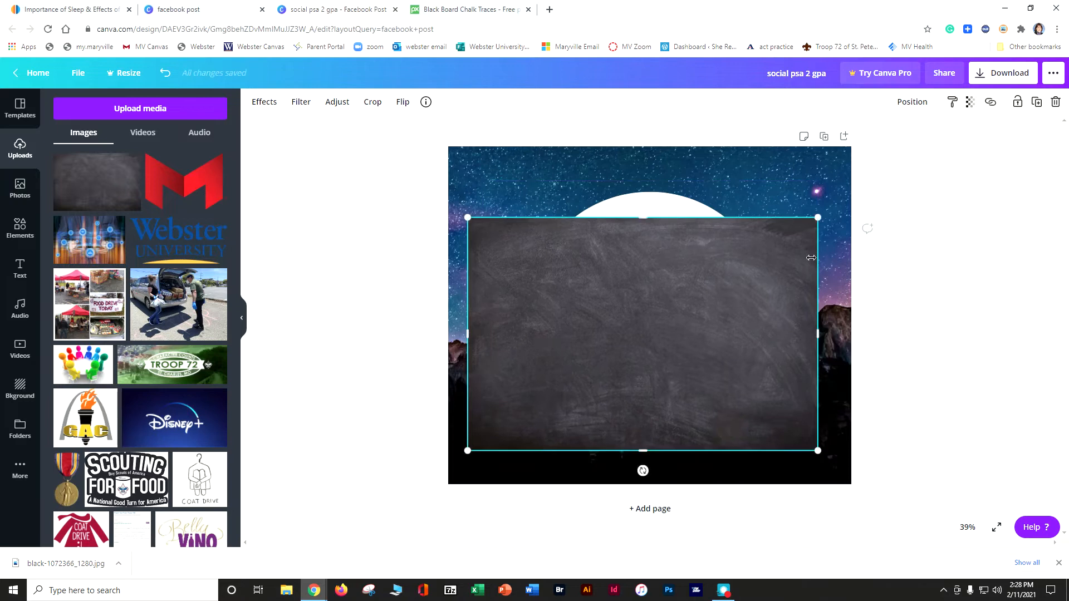
left_click_drag(824, 203, 852, 186)
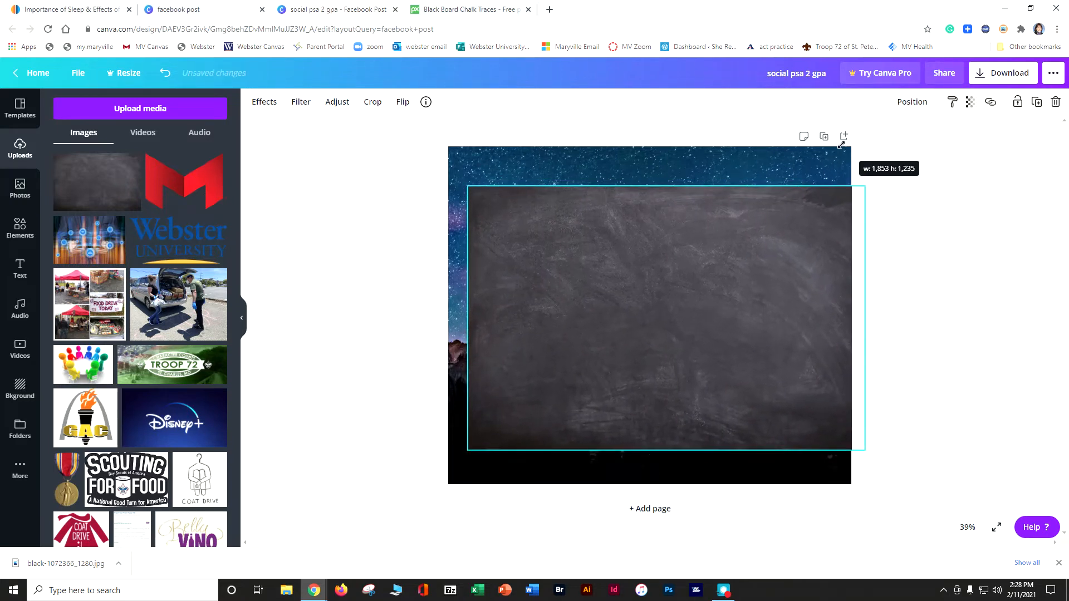
left_click_drag(739, 260, 723, 248)
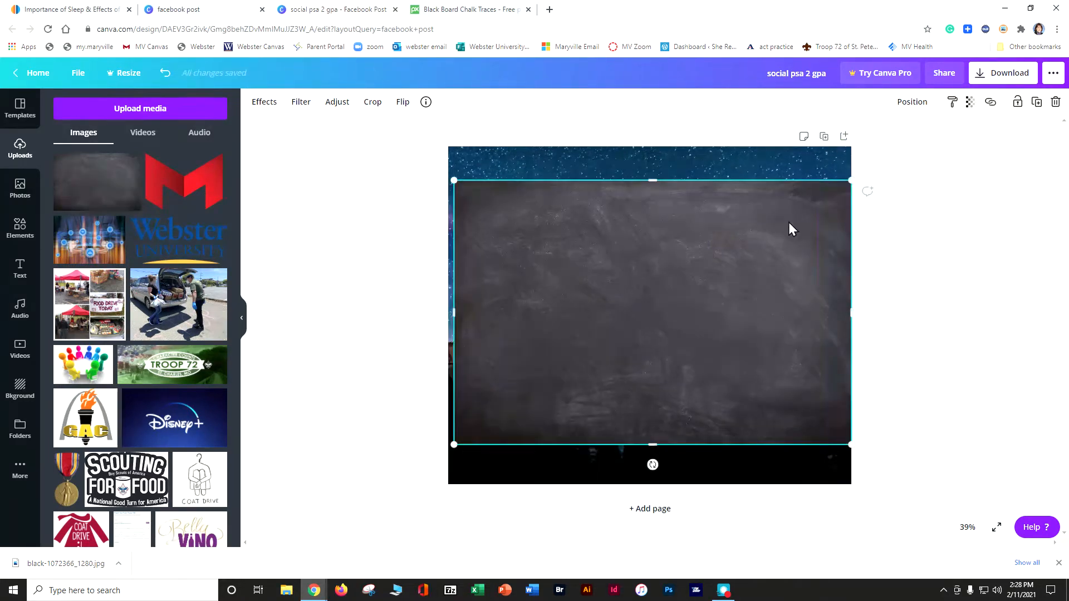
Send the chalkboard photo backward so it sits behind the template's text
right_click(906, 110)
left_click(803, 258)
left_click(899, 106)
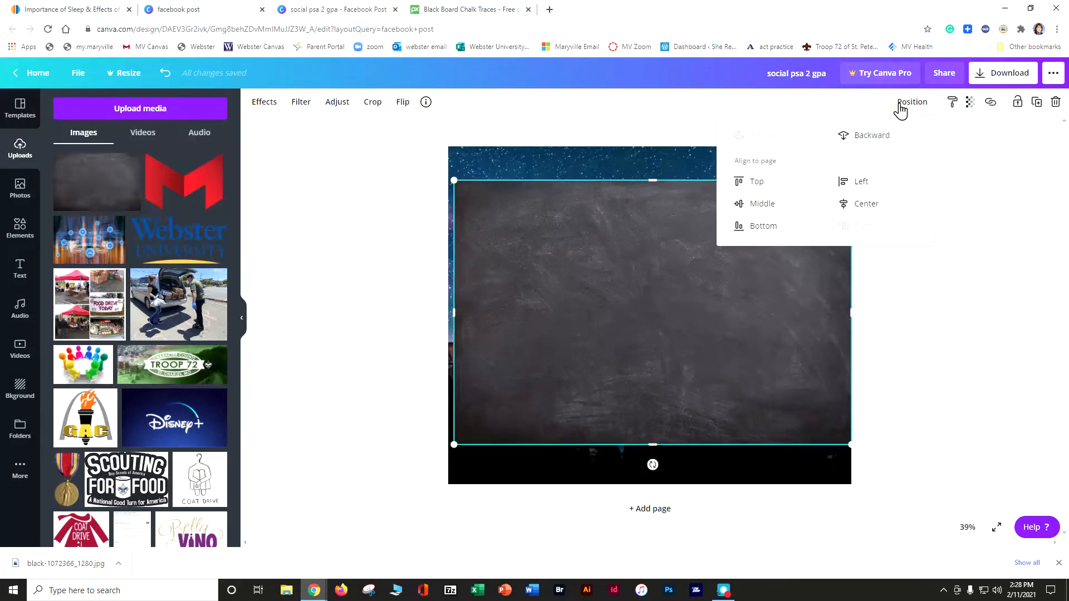
left_click(867, 144)
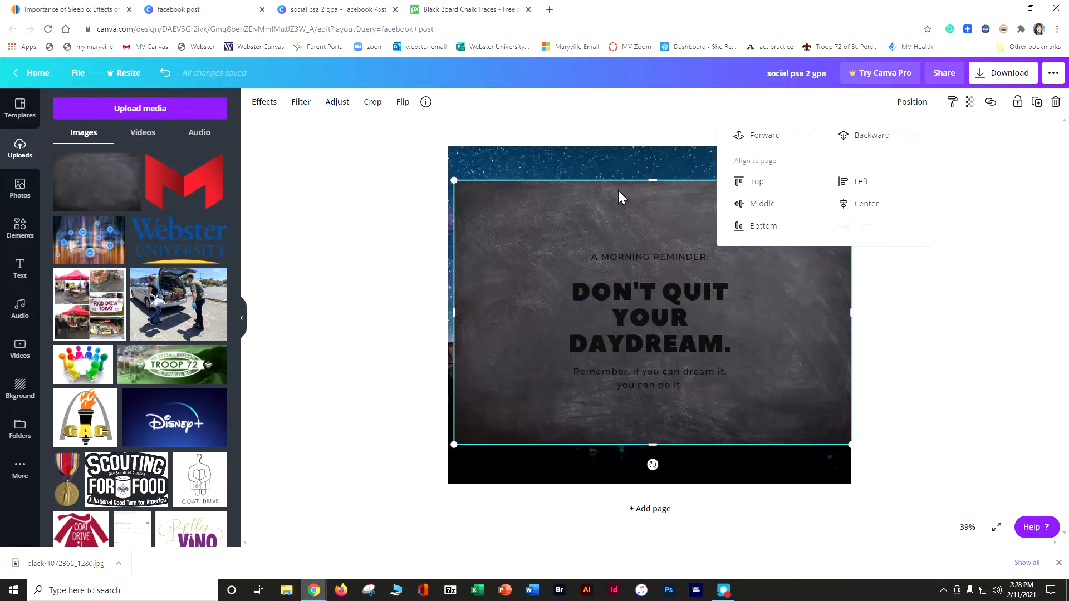
Move the chalkboard photo partly off the page's right side and check the options for the starry background image
left_click_drag(839, 308, 1020, 305)
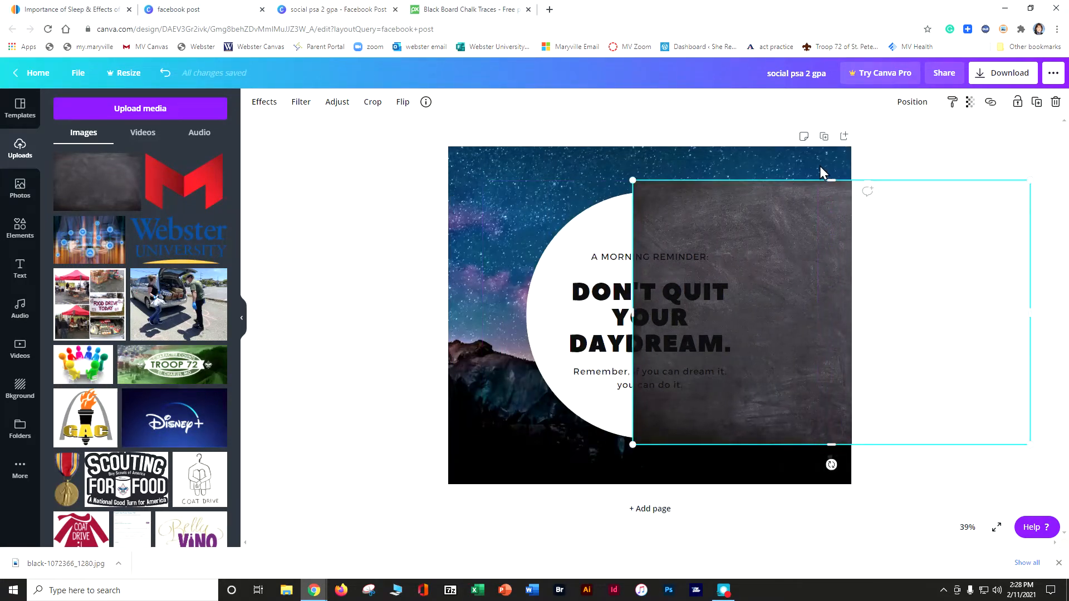
left_click(545, 176)
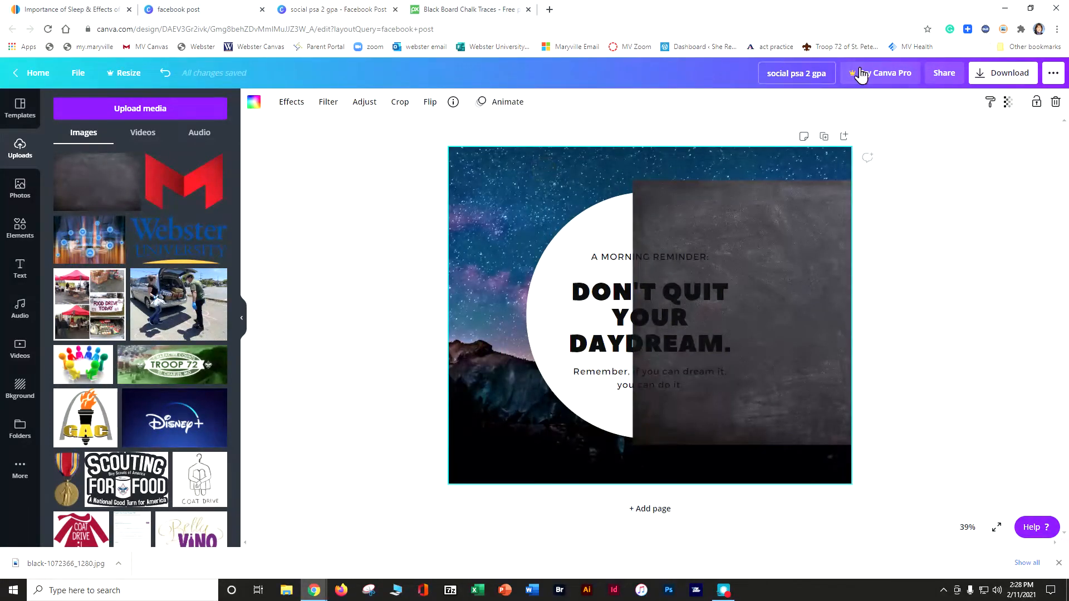
right_click(517, 178)
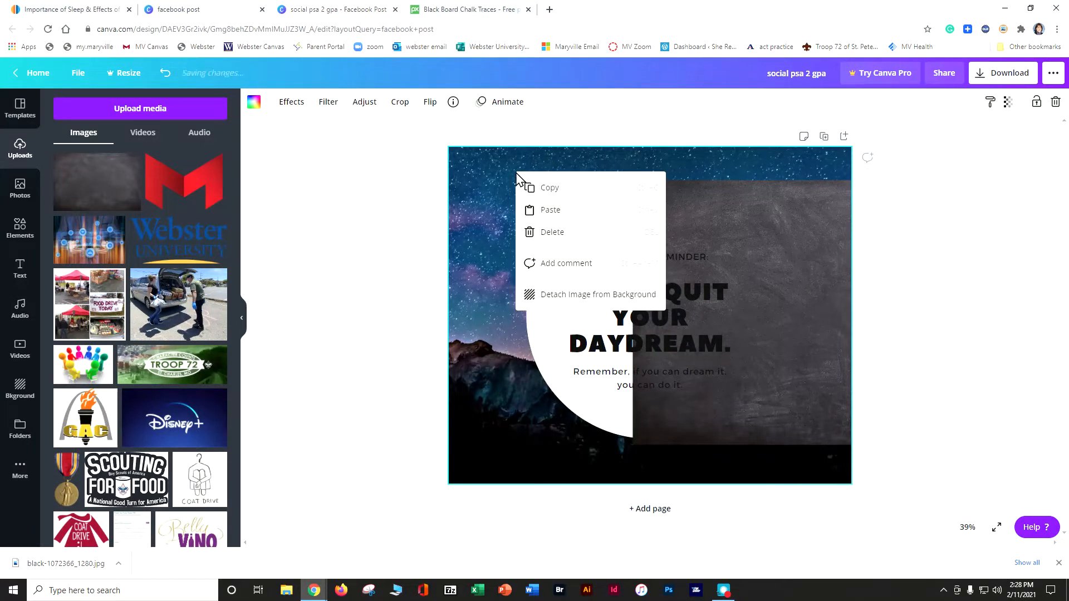
left_click(671, 155)
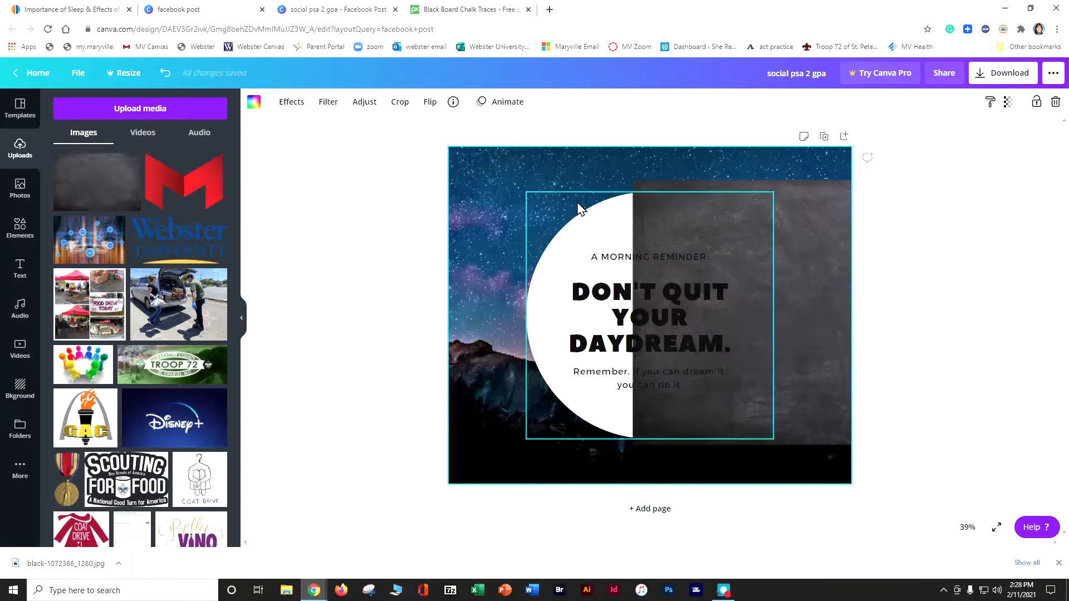
Move the white circle and grouped text partly off the page's left side, and bring the chalkboard photo back toward the centre
left_click_drag(586, 233, 319, 215)
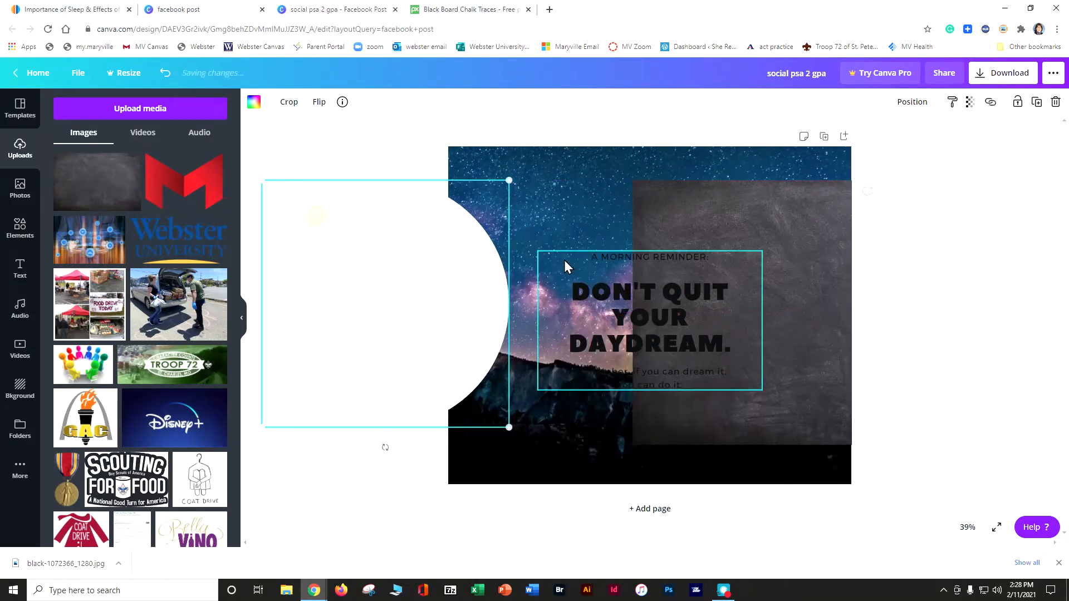
left_click_drag(585, 292, 332, 278)
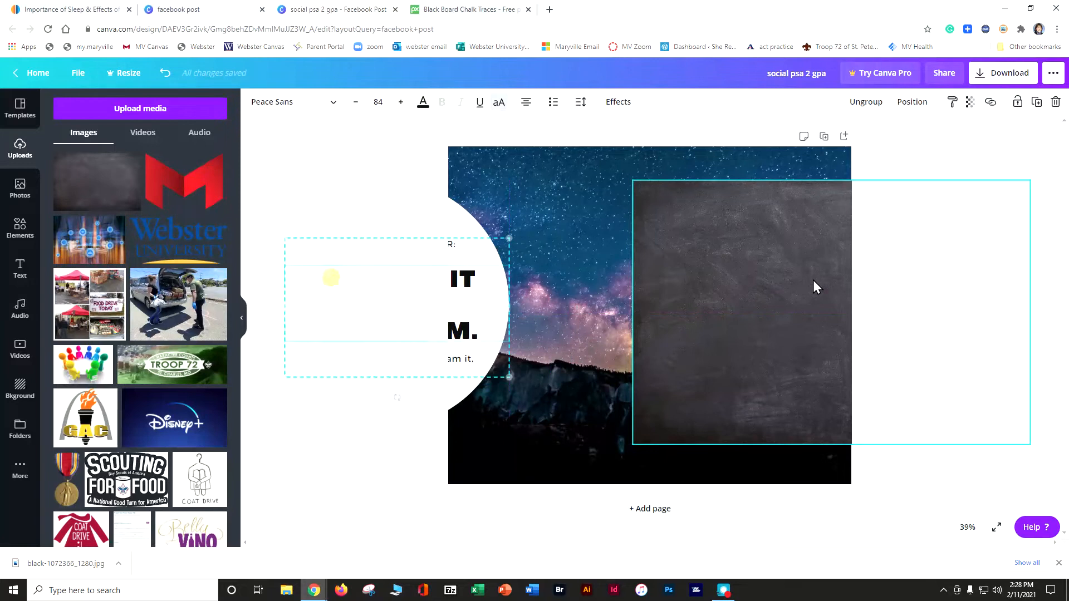
left_click_drag(769, 276, 648, 274)
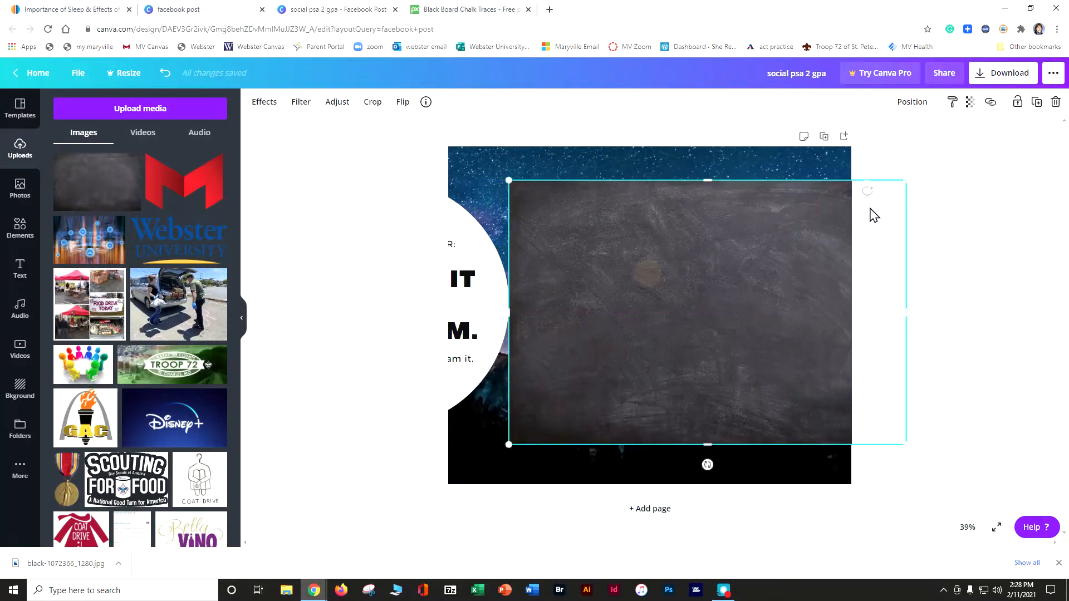
Resize and crop the chalkboard photo into a portrait panel, and move the white circle and text back to the page centre
left_click_drag(858, 184, 707, 311)
left_click_drag(610, 311, 612, 216)
left_click_drag(648, 300, 668, 277)
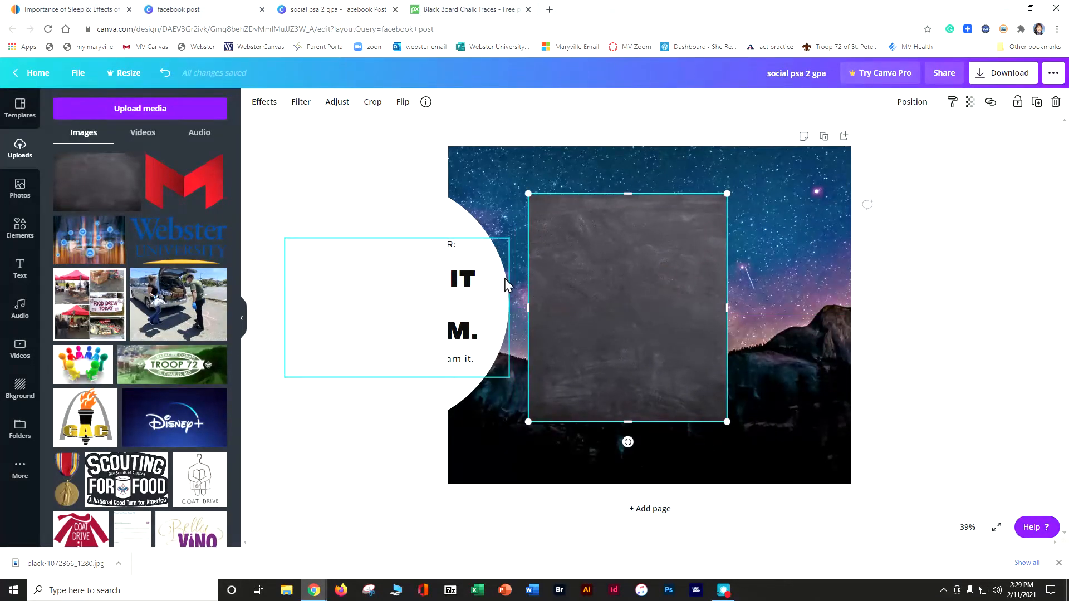
left_click_drag(520, 283, 722, 287)
left_click_drag(465, 251, 725, 227)
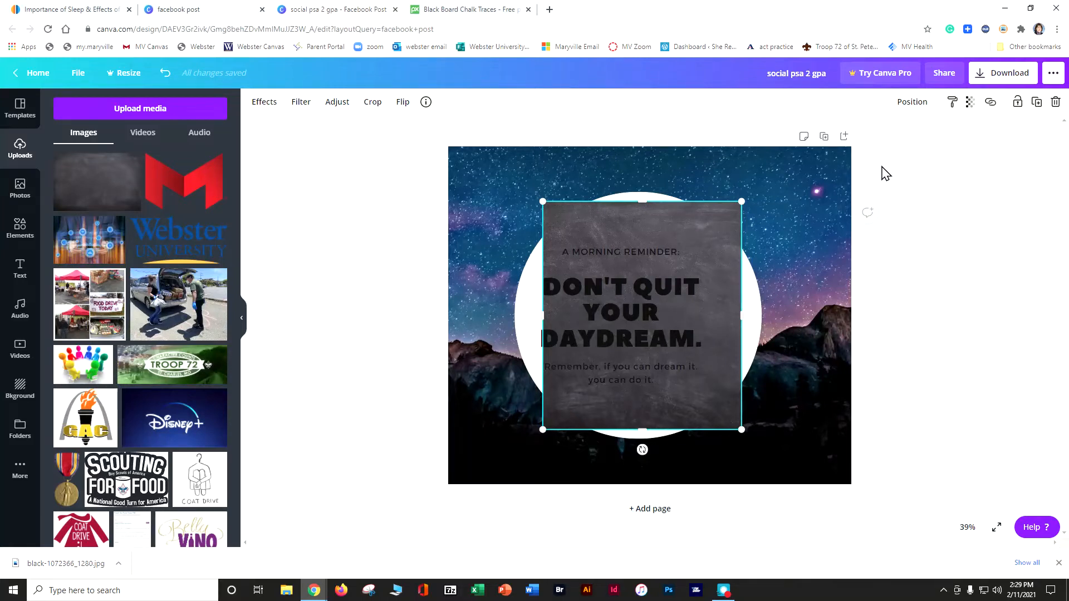
Add a blank second page and remove it again, and delete the chalkboard photo from the first page
left_click(843, 136)
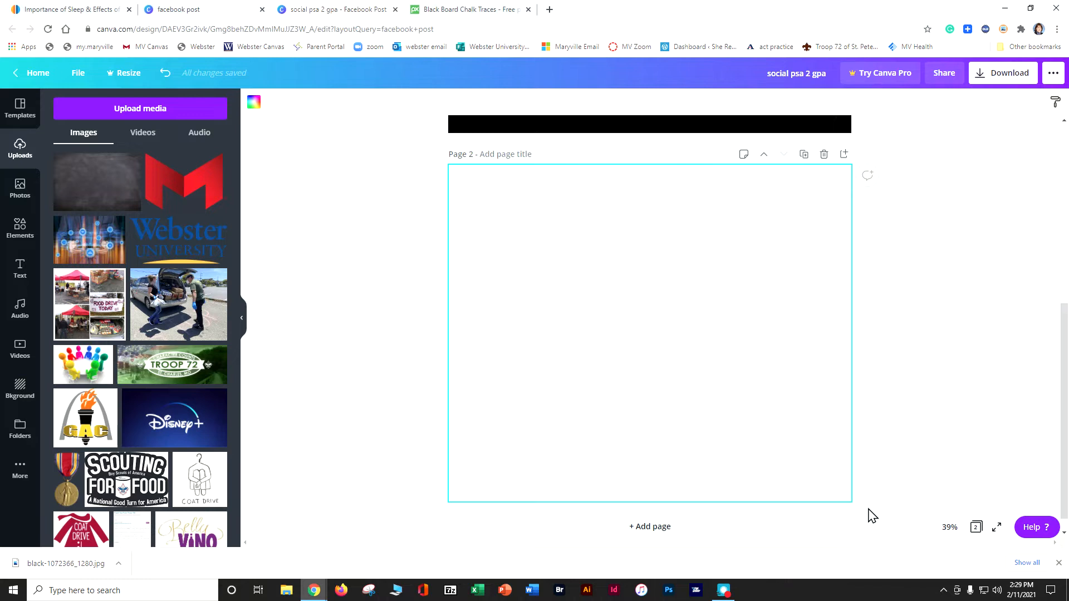
left_click(824, 154)
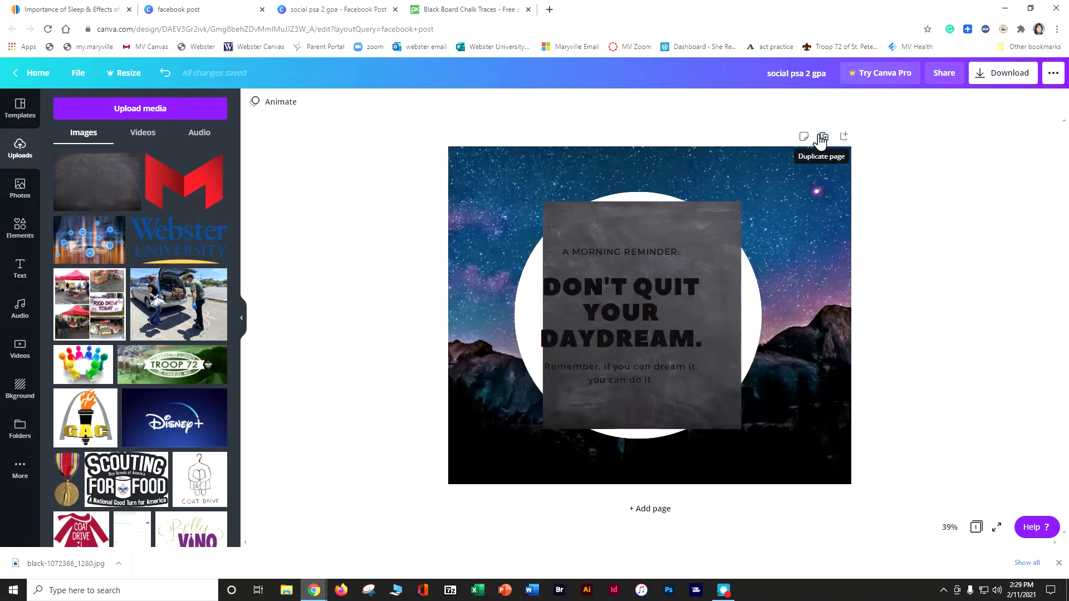
left_click(669, 206)
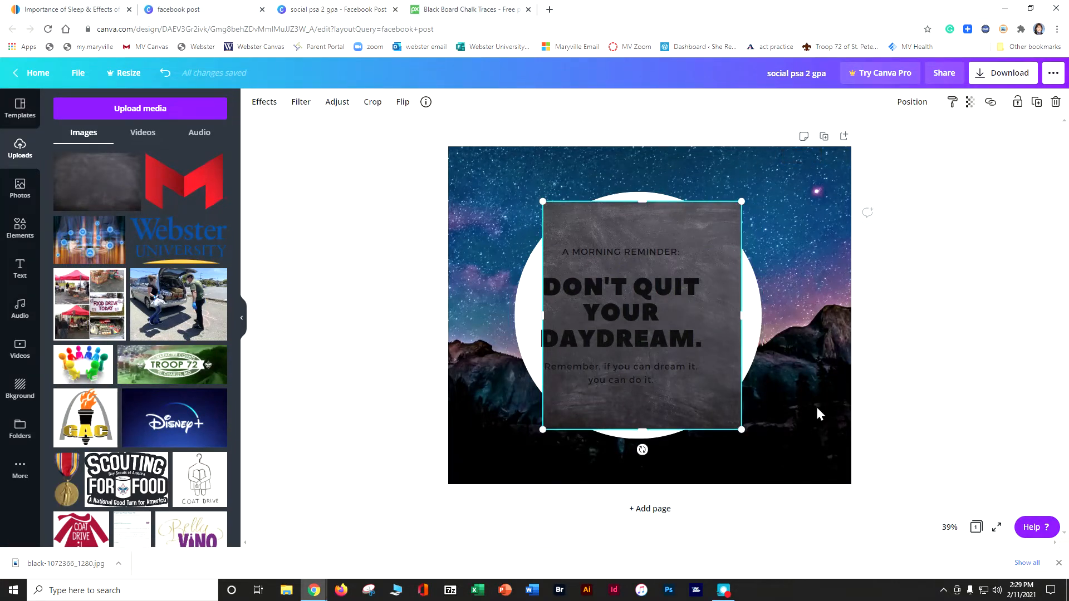
key("Delete")
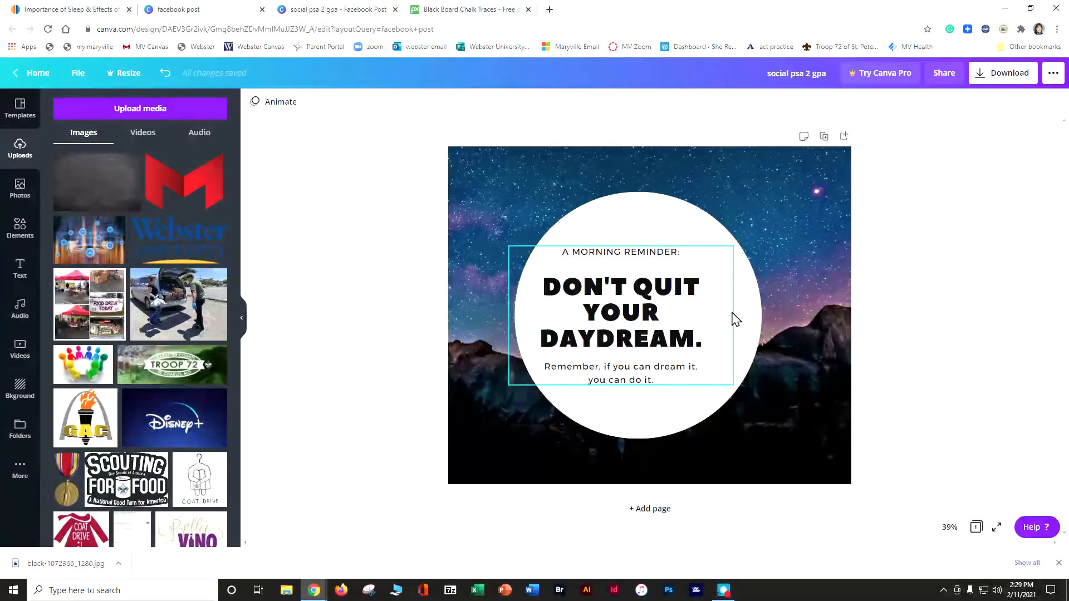
Undo all chalkboard, circle and text edits back to the original template layout
key("ctrl+z")
key("ctrl+z")
key("ctrl+z")
key("ctrl+z")
key("ctrl+z")
key("ctrl+z")
key("ctrl+z")
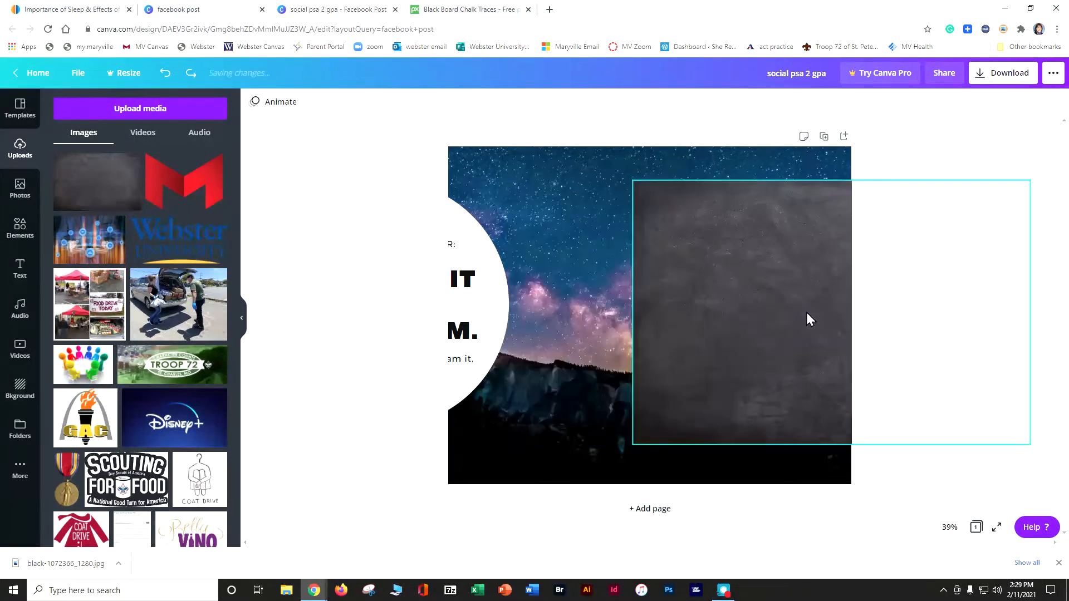
key("ctrl+z")
key("ctrl+z")
key("ctrl+z")
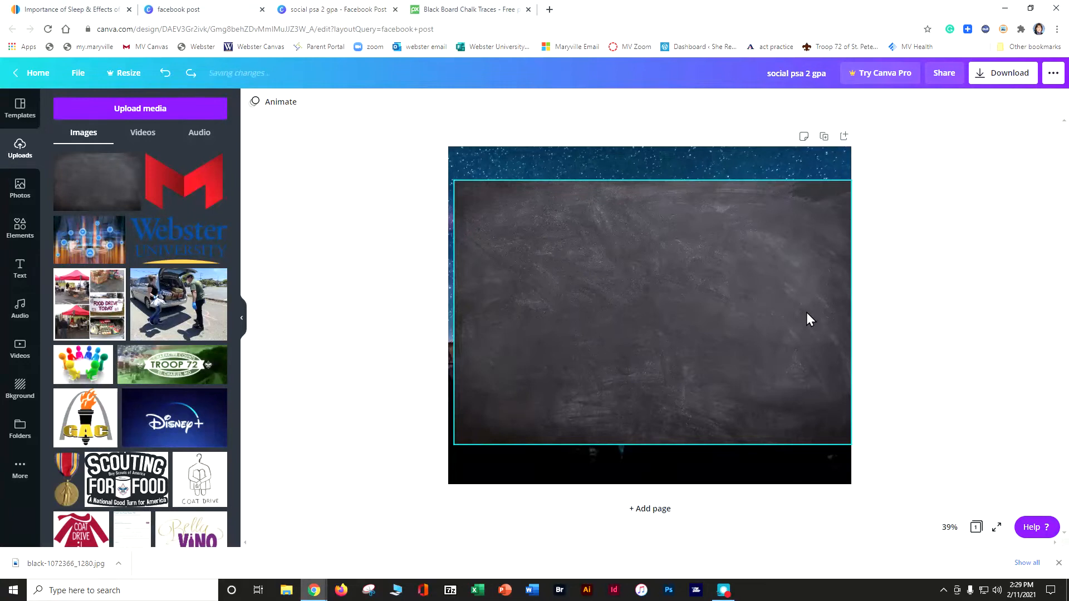
key("ctrl+z")
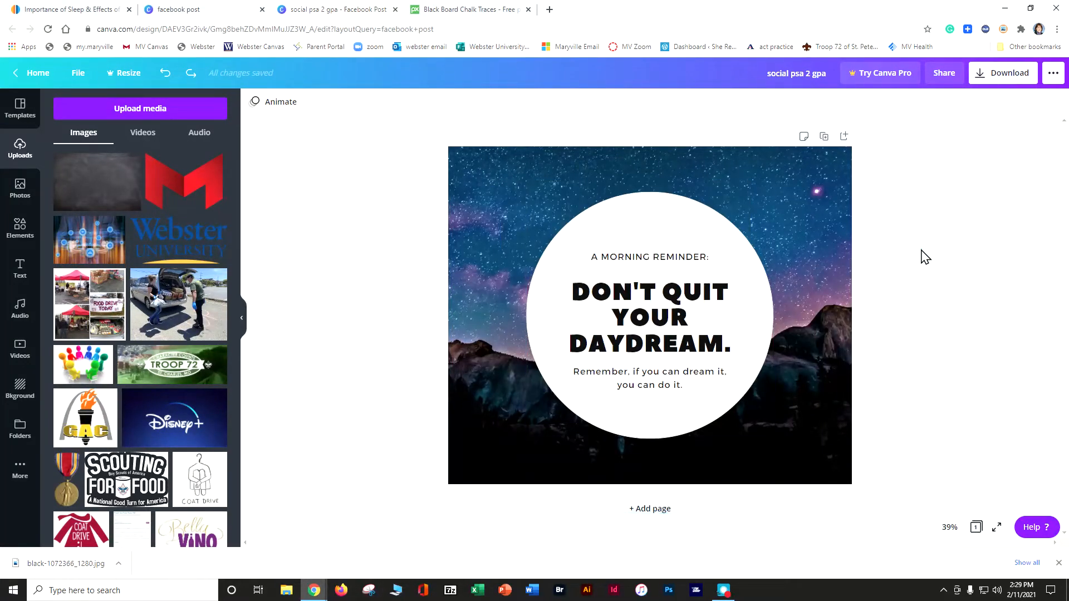
Replace the template's quote text with the two-line "Acting Director" font combination and place it in the upper part of the white circle
left_click(25, 275)
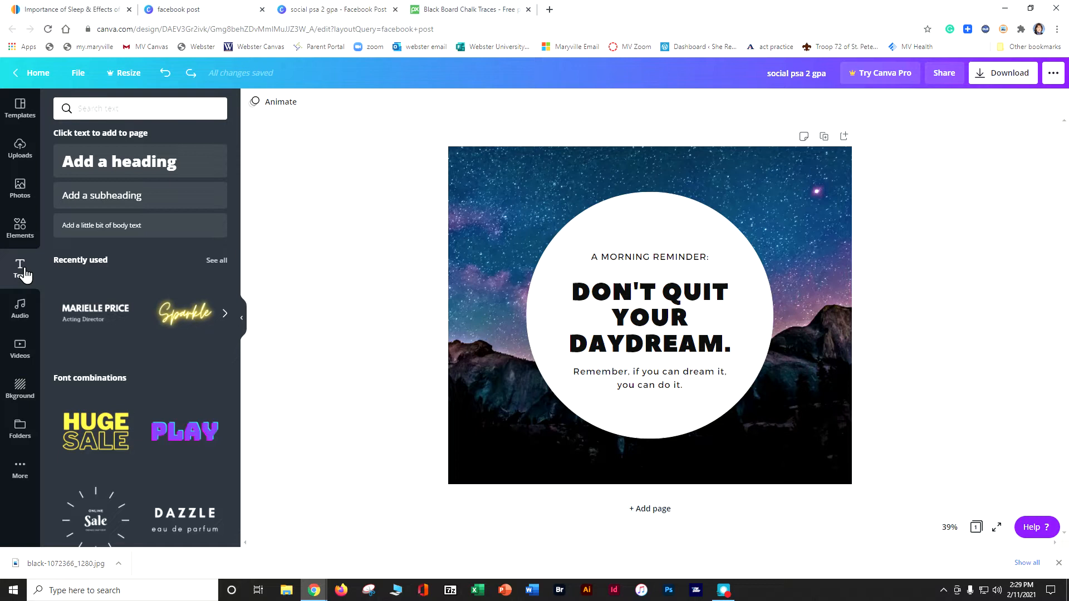
scroll(211, 339, "down", 10)
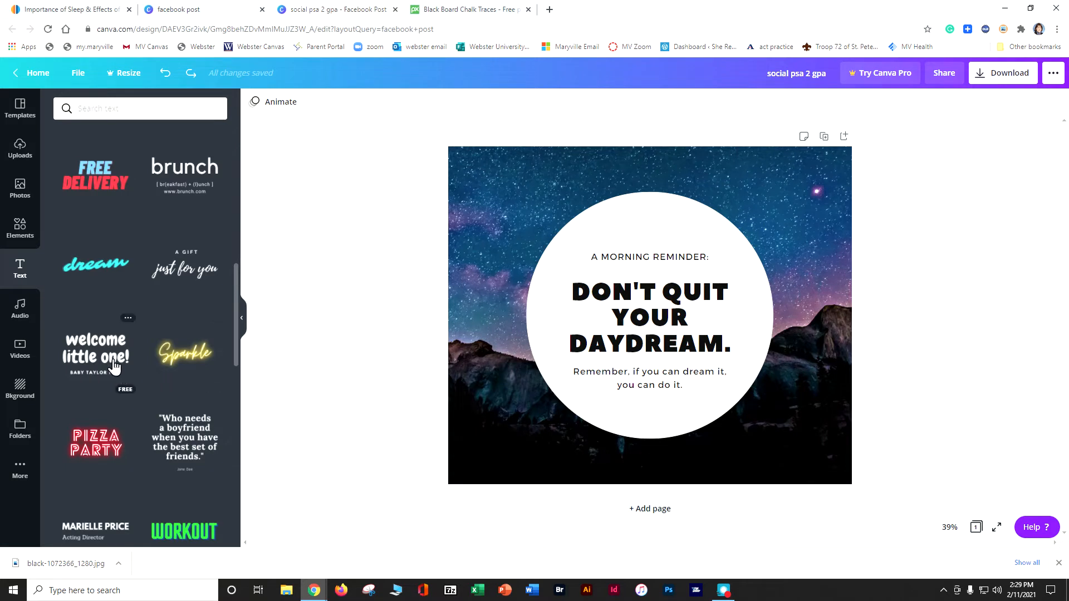
scroll(125, 334, "down", 3)
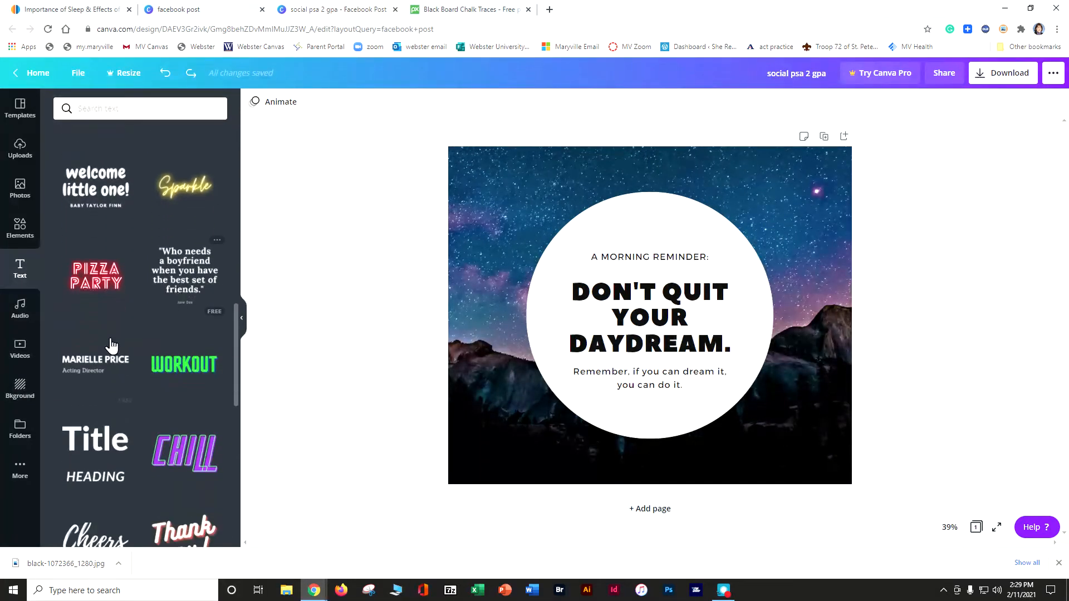
left_click(105, 363)
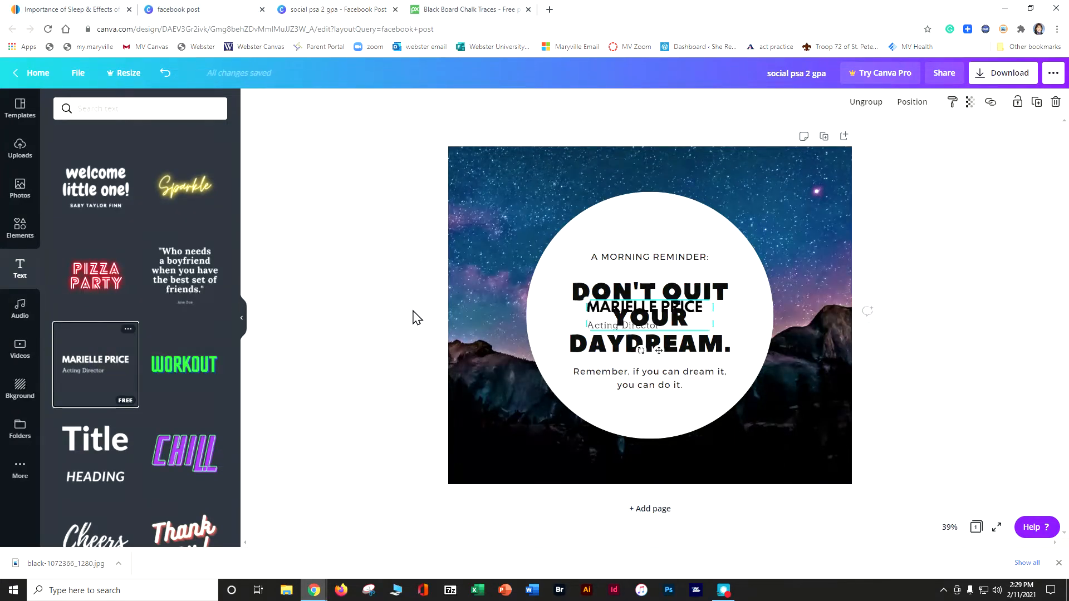
left_click(653, 276)
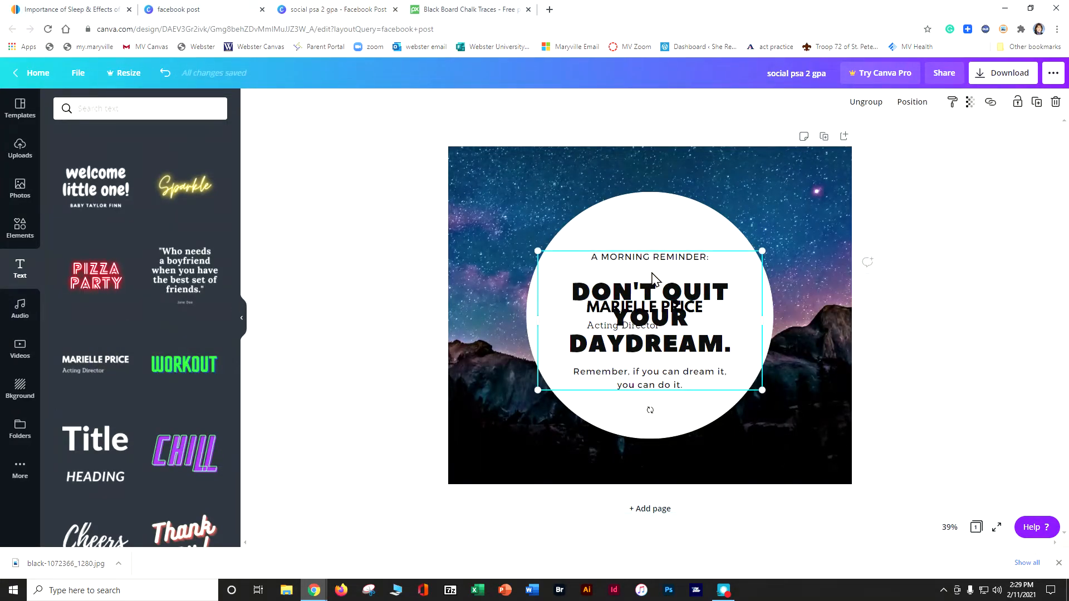
key("Delete")
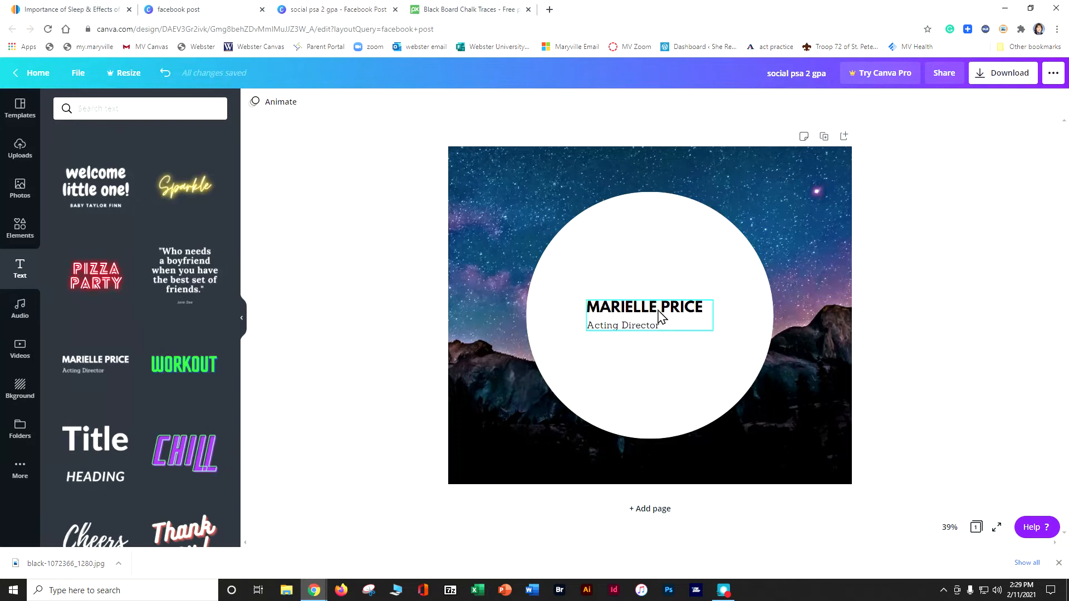
left_click_drag(659, 315, 636, 274)
Copy the AASM article's sentence on "all-nighters" and a lower GPA, and paste it over the "Acting Director" line in the design
left_click(77, 9)
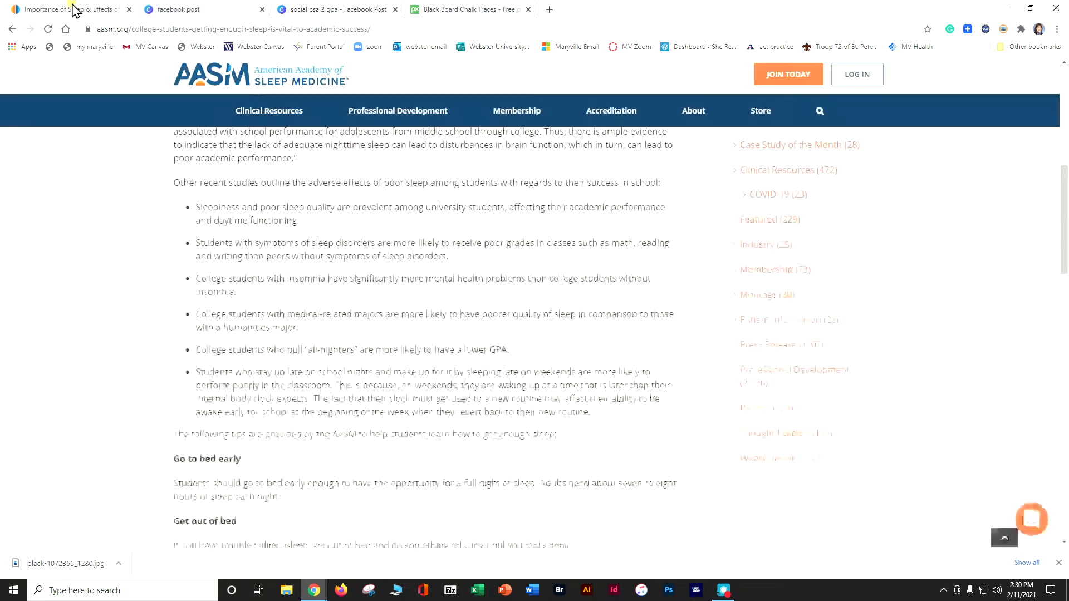
left_click_drag(509, 331, 202, 330)
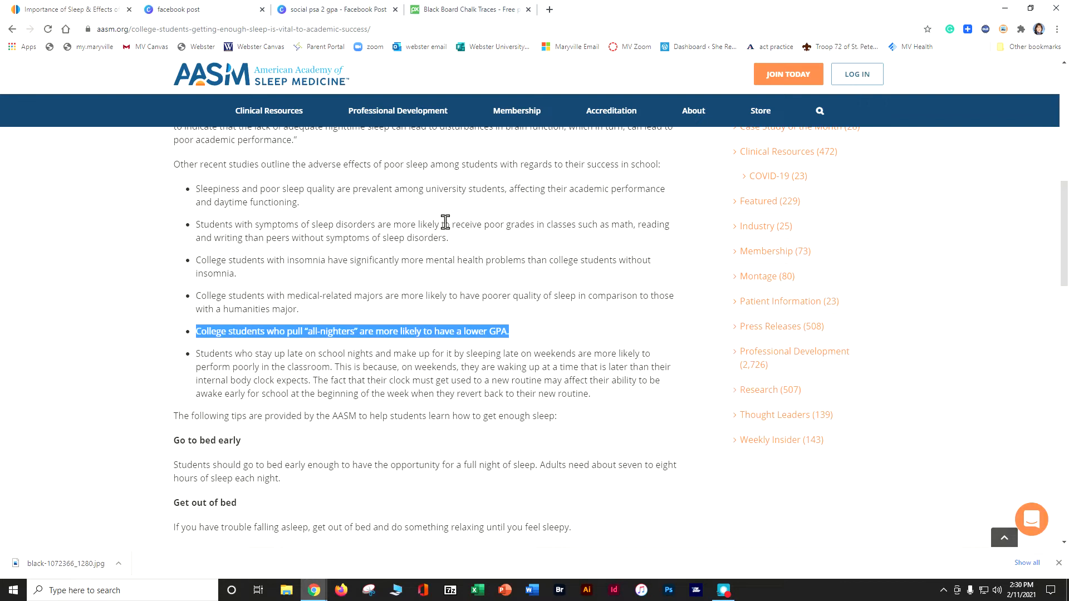
left_click(350, 10)
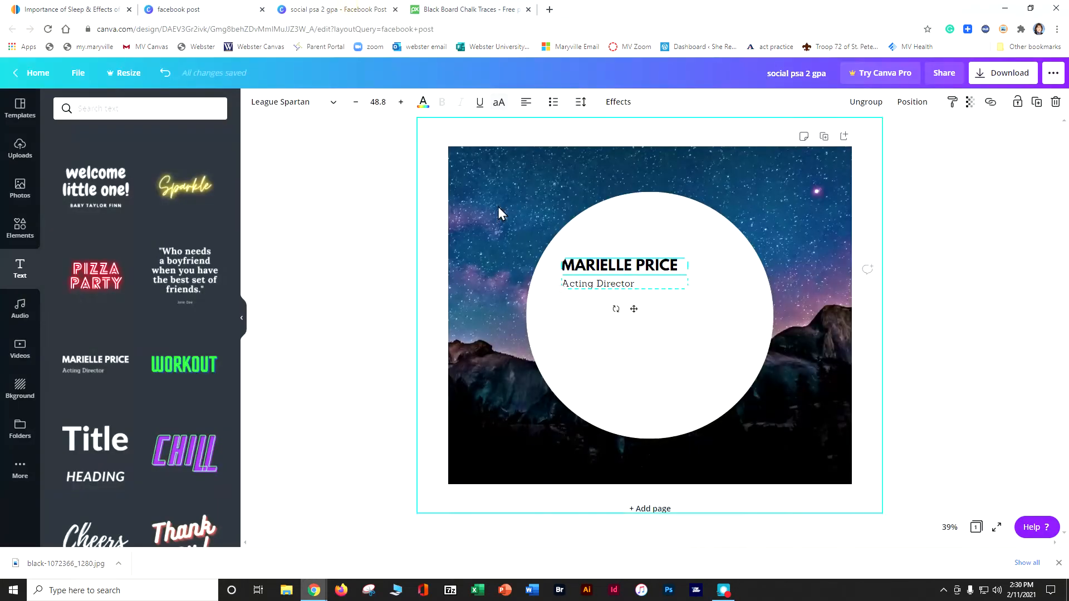
double_click(597, 269)
double_click(599, 285)
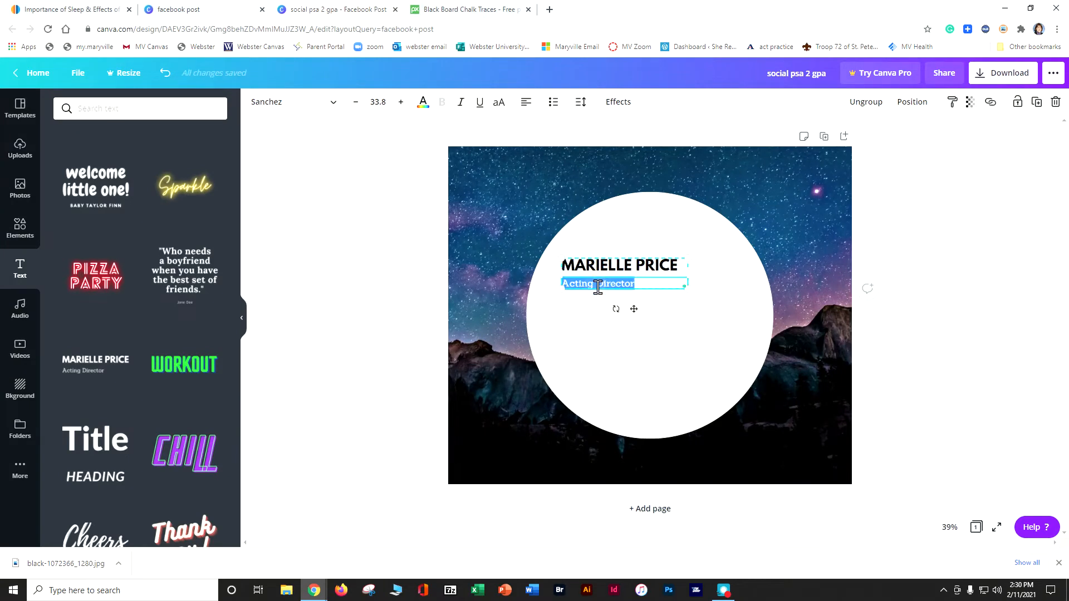
type("College students who pull \"all-nighters\" are more likely to have a lower GPA.")
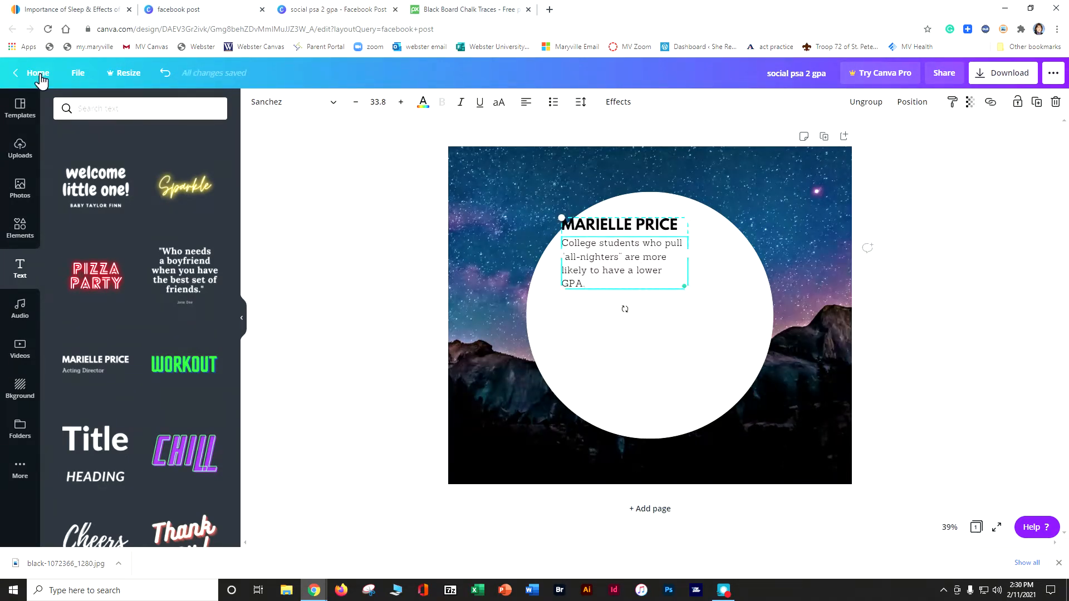
Move the text group to the middle of the circle and replace its heading with "ALL-NIGHTERS DON'T WORK"
left_click_drag(622, 224, 657, 295)
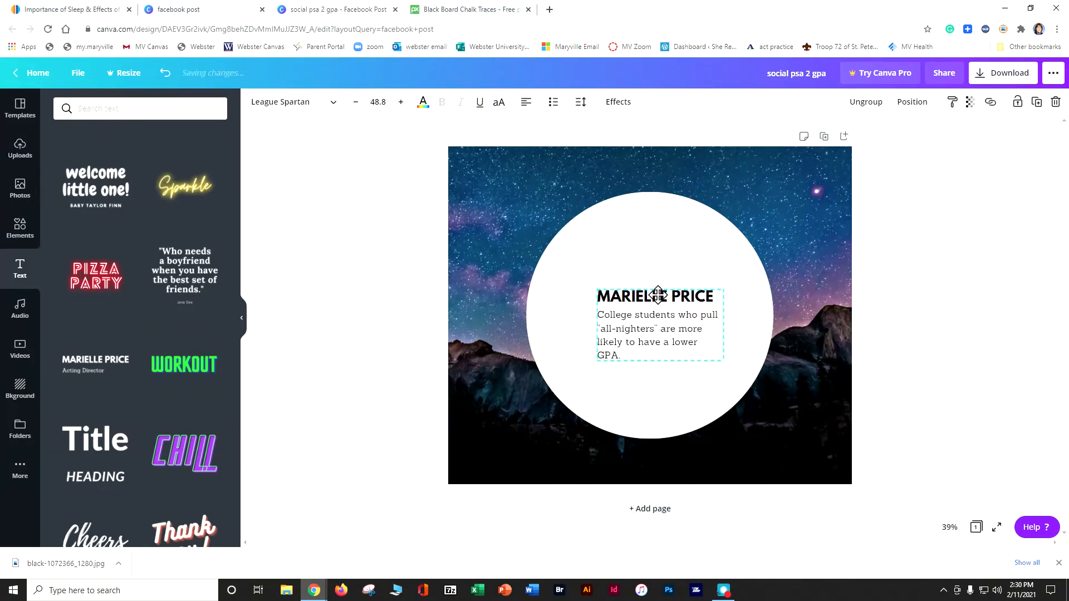
double_click(646, 297)
type("ALL")
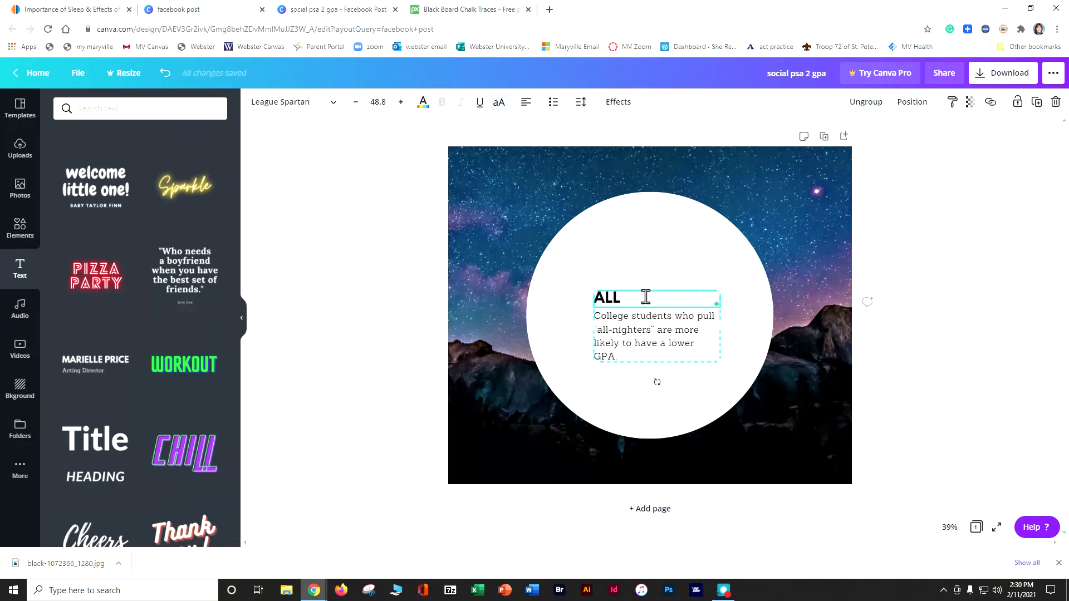
type("-NIGHTERS DON'T W")
type("R")
type("OK")
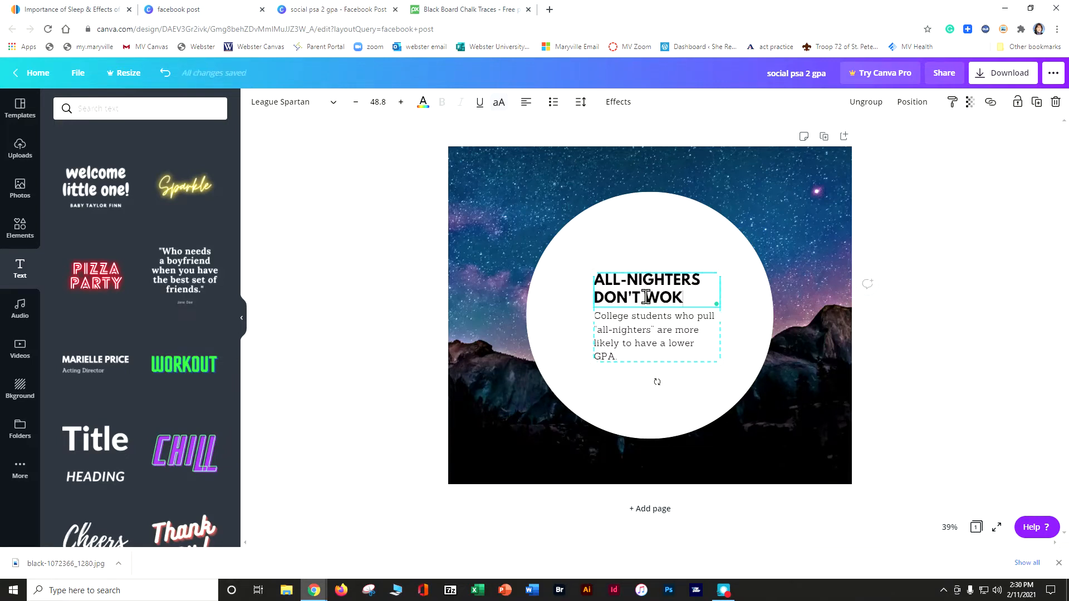
key("BackSpace")
type("RK")
Replace the body sentence's final period with "according to the American Academy of Sleep Medicine"
left_click(597, 324)
left_click(624, 356)
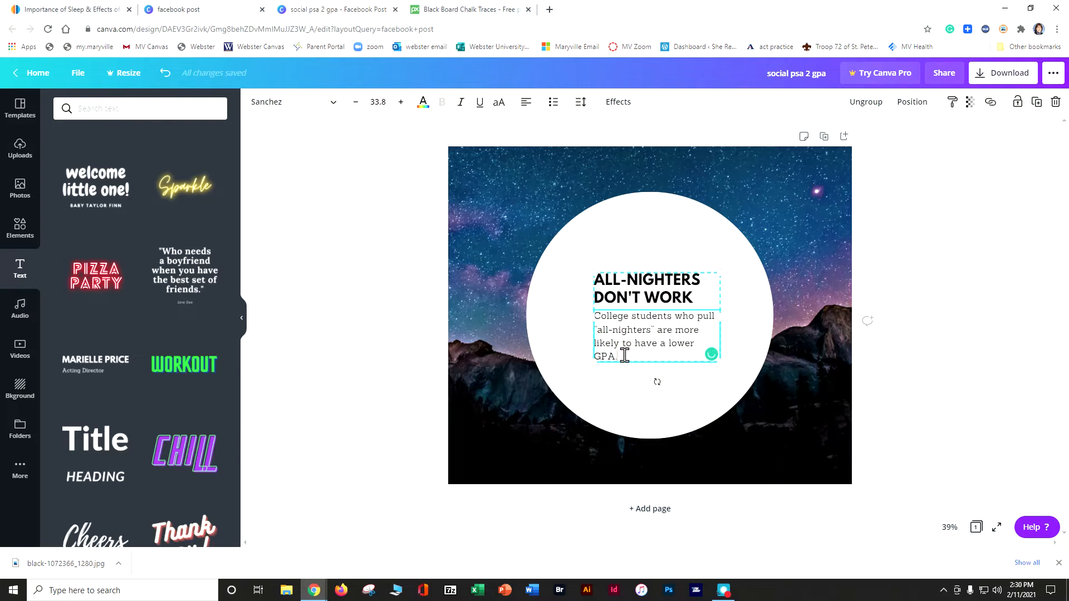
key("BackSpace")
type("according to the")
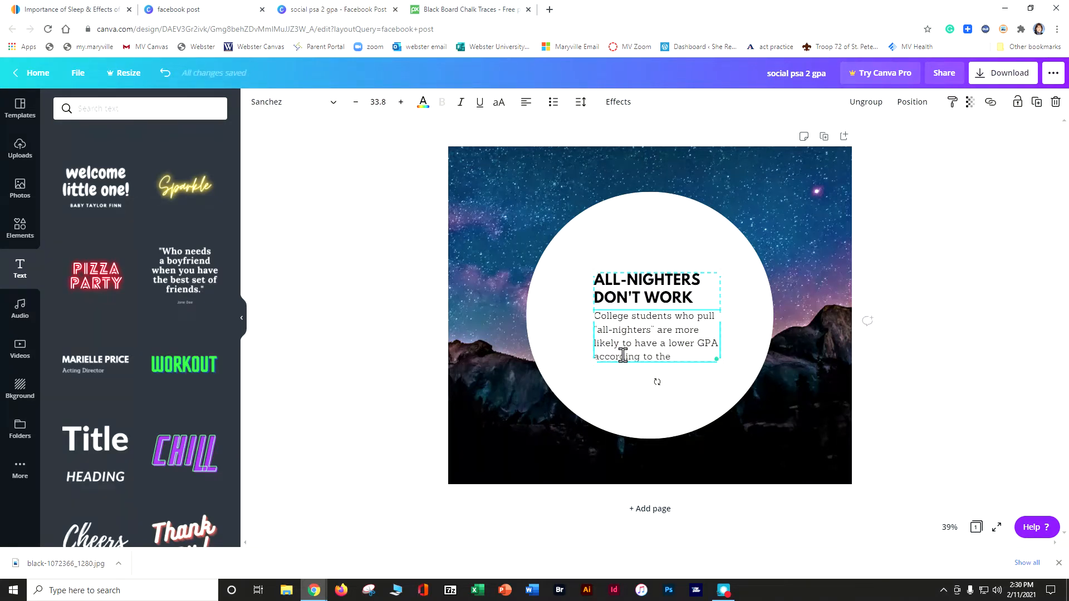
left_click(41, 16)
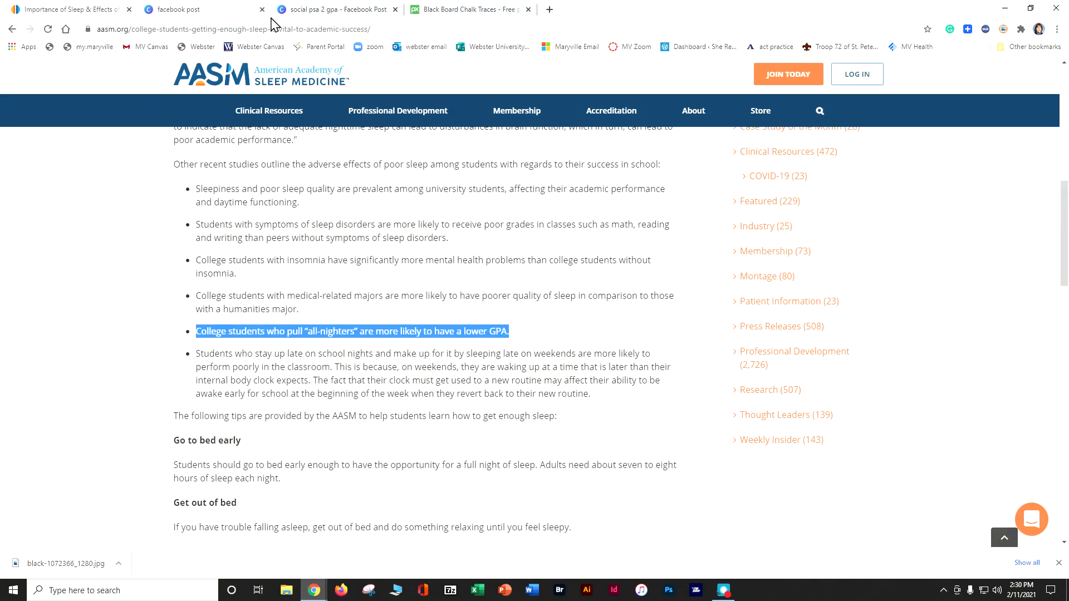
left_click(313, 16)
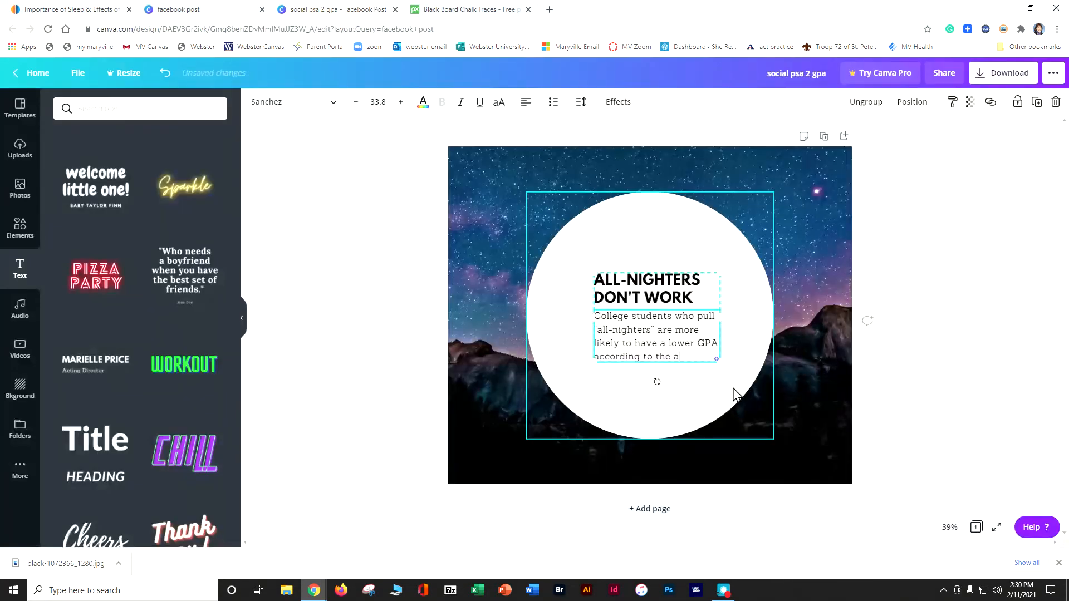
type("erican Academy of Sleep Med")
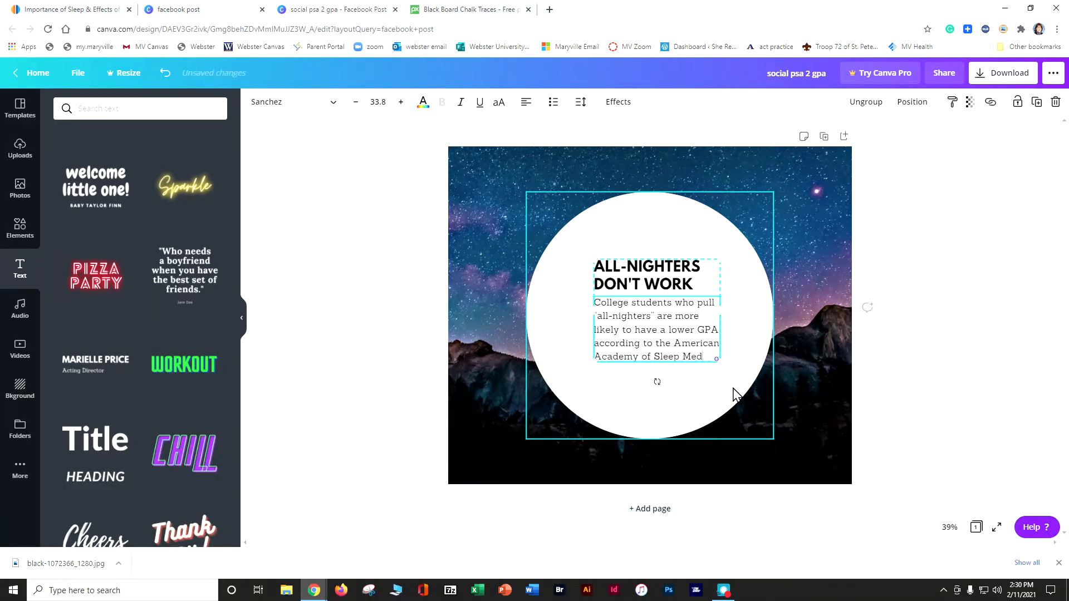
type("e")
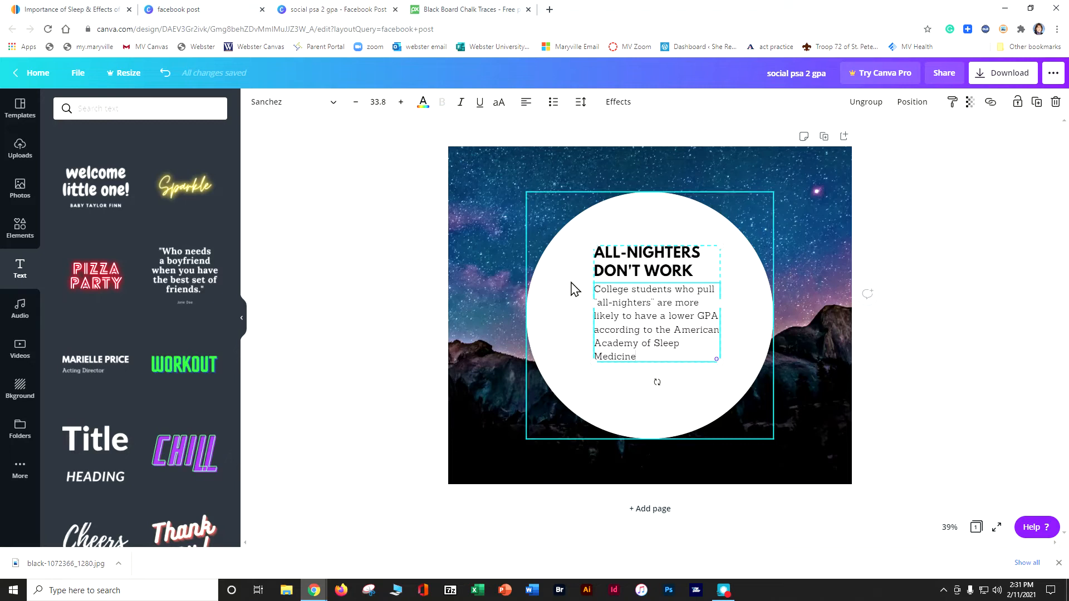
Widen the text group across most of the white circle and centre-align the body text
left_click(892, 366)
left_click_drag(703, 337, 747, 313)
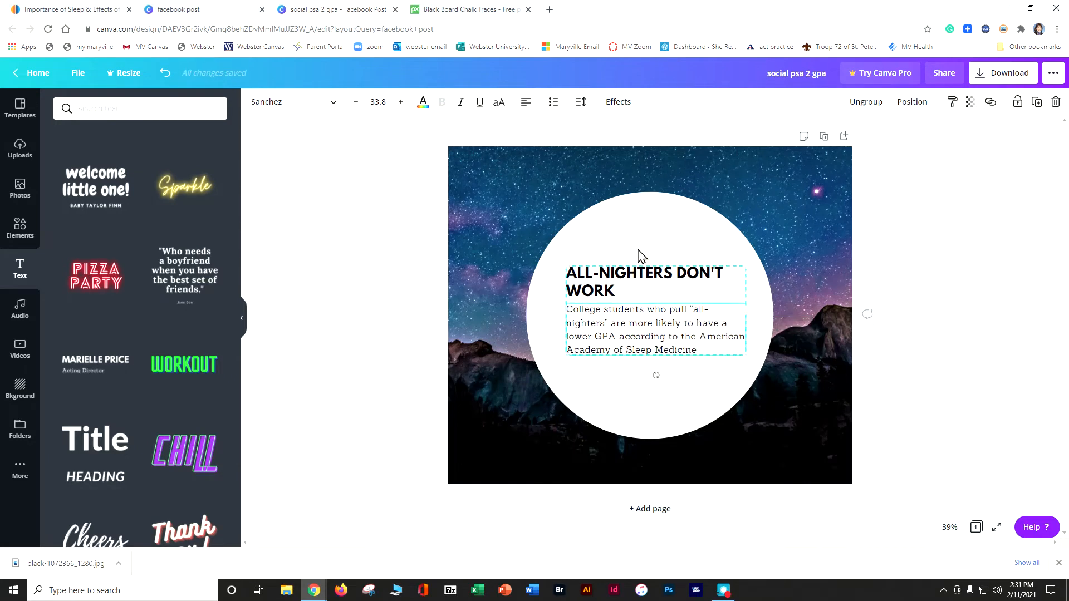
left_click(527, 103)
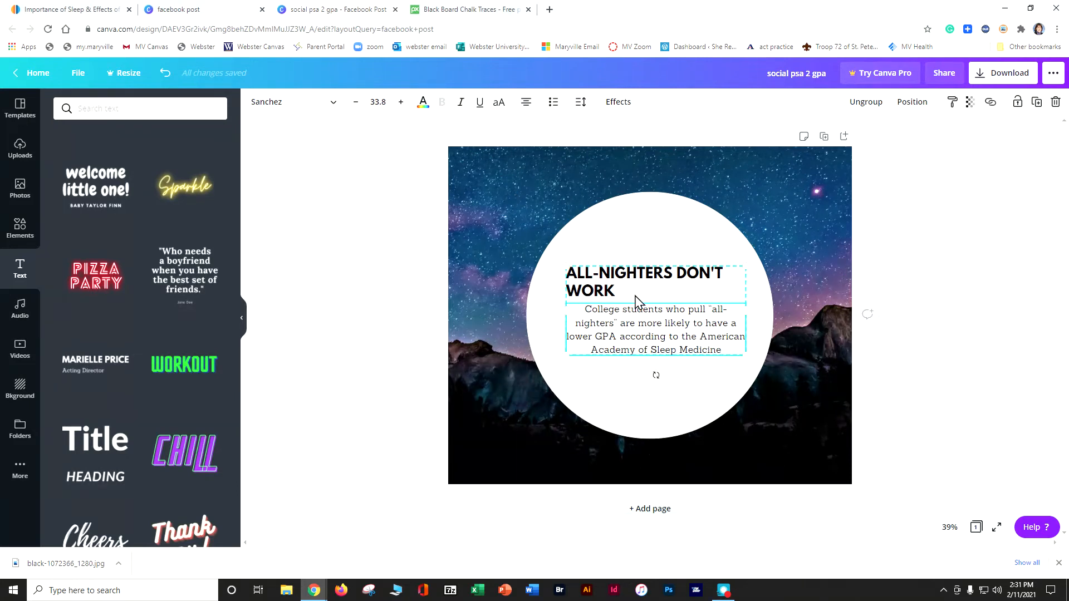
Enlarge the "ALL-NIGHTERS DON'T WORK" heading to size 61.7 and centre-align it
left_click(655, 286)
left_click(616, 291)
left_click_drag(615, 290, 573, 276)
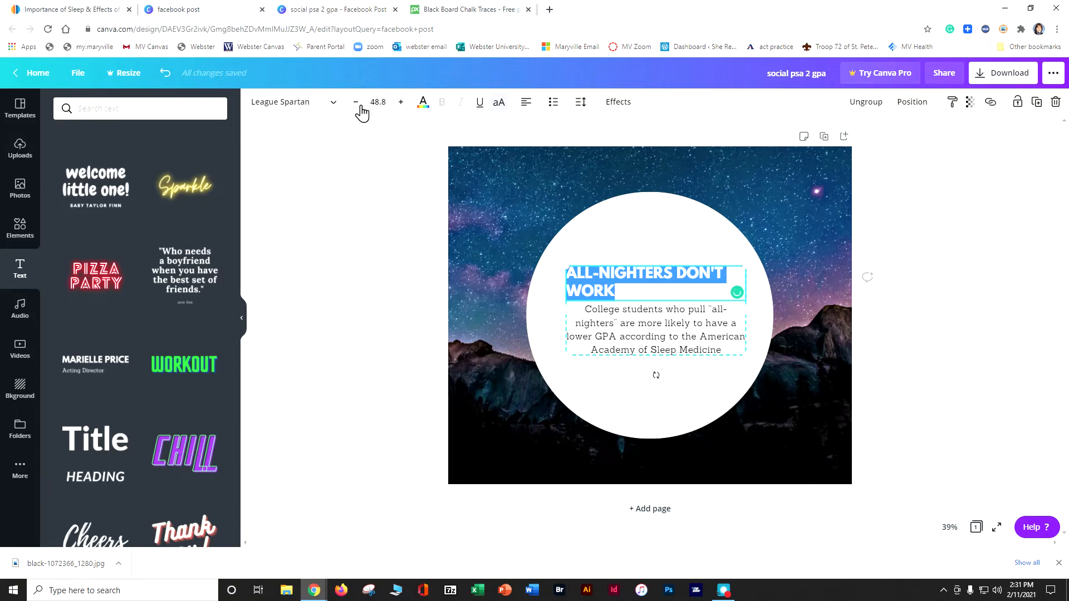
left_click(400, 103)
left_click(400, 102)
left_click(400, 103)
left_click(400, 102)
left_click(400, 103)
left_click(400, 103)
left_click(400, 103)
left_click(400, 102)
left_click(401, 102)
left_click(401, 102)
left_click(527, 102)
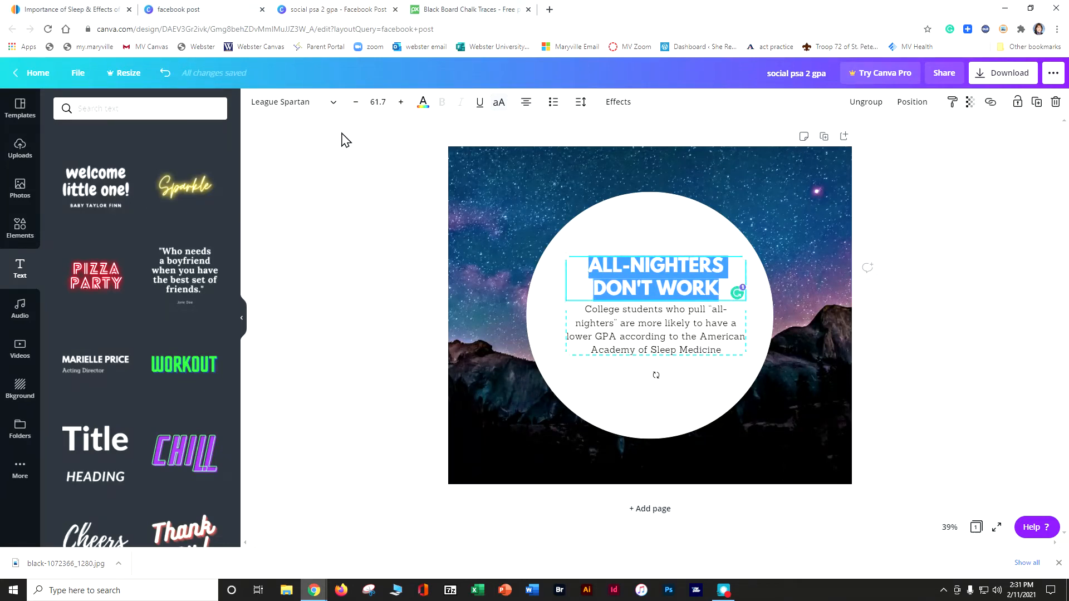
left_click(892, 310)
Change the "ALL-NIGHTERS DON'T WORK" heading's text color to purple from the default colors
left_click(621, 277)
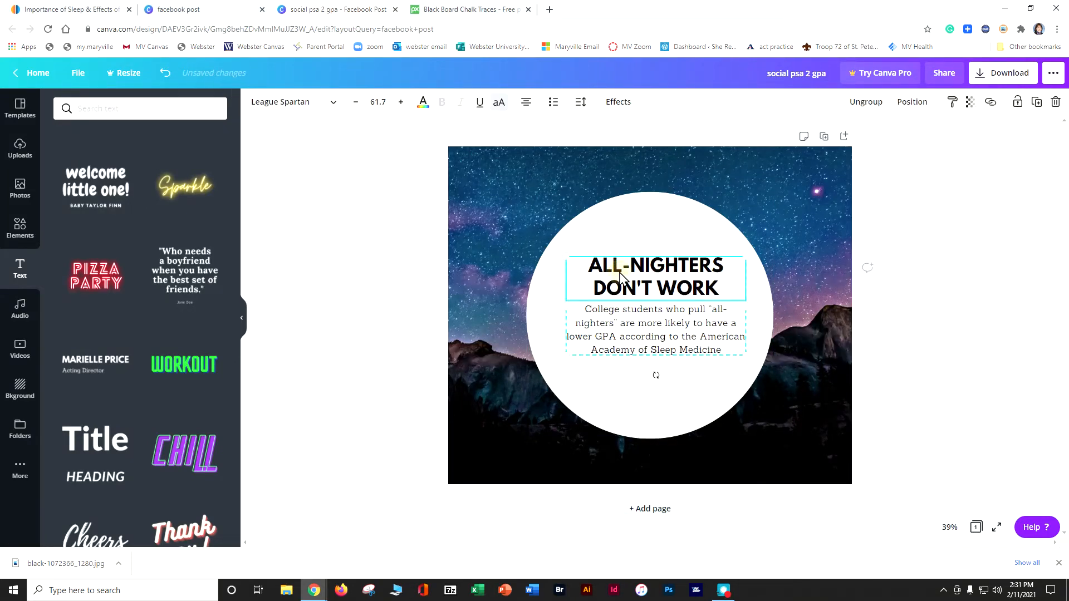
left_click(620, 277)
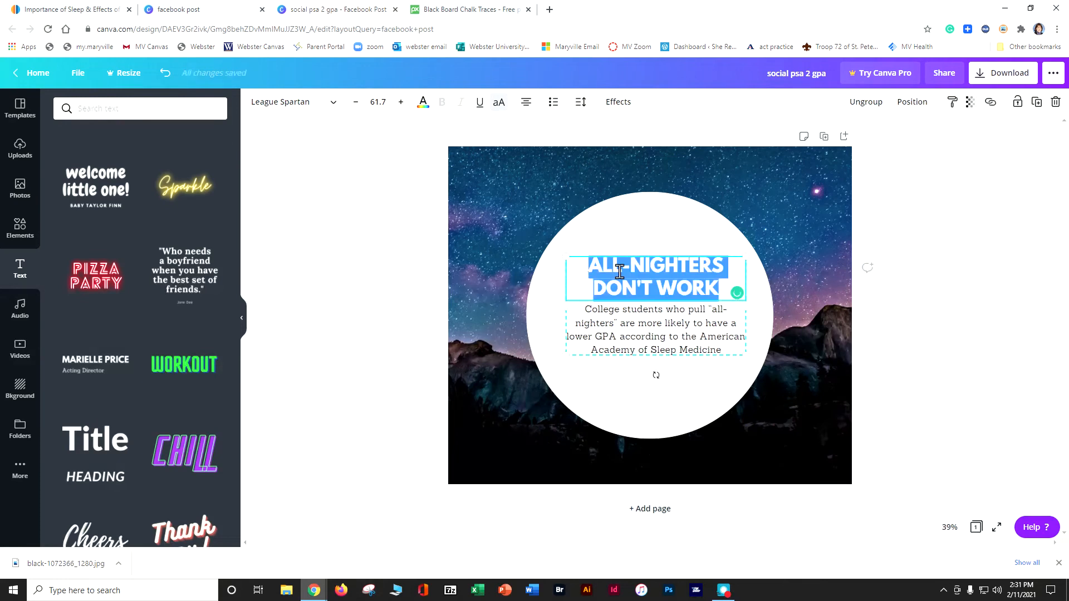
left_click(423, 106)
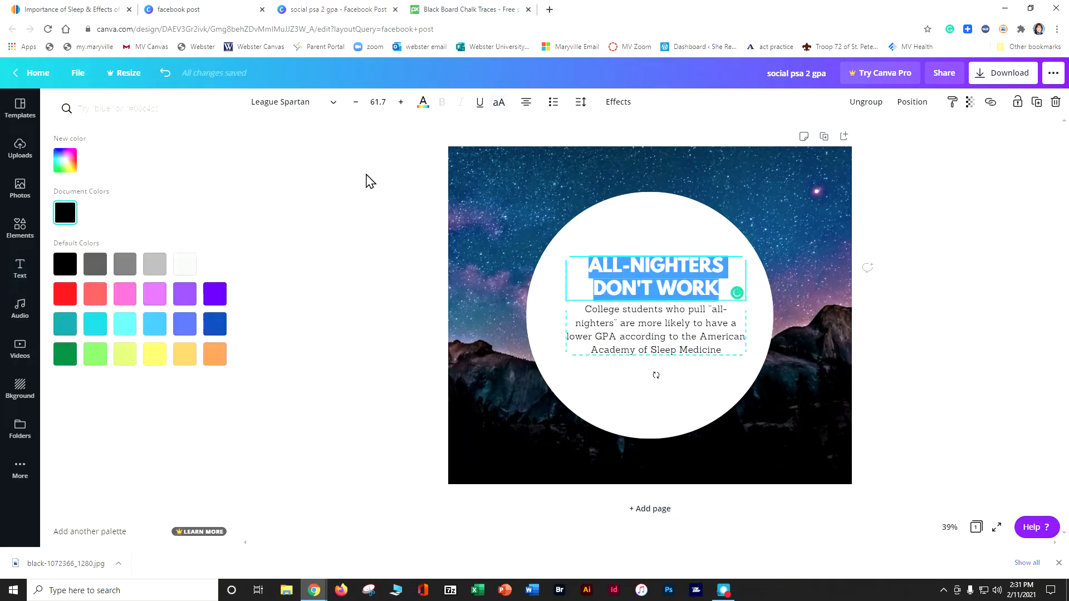
left_click(215, 325)
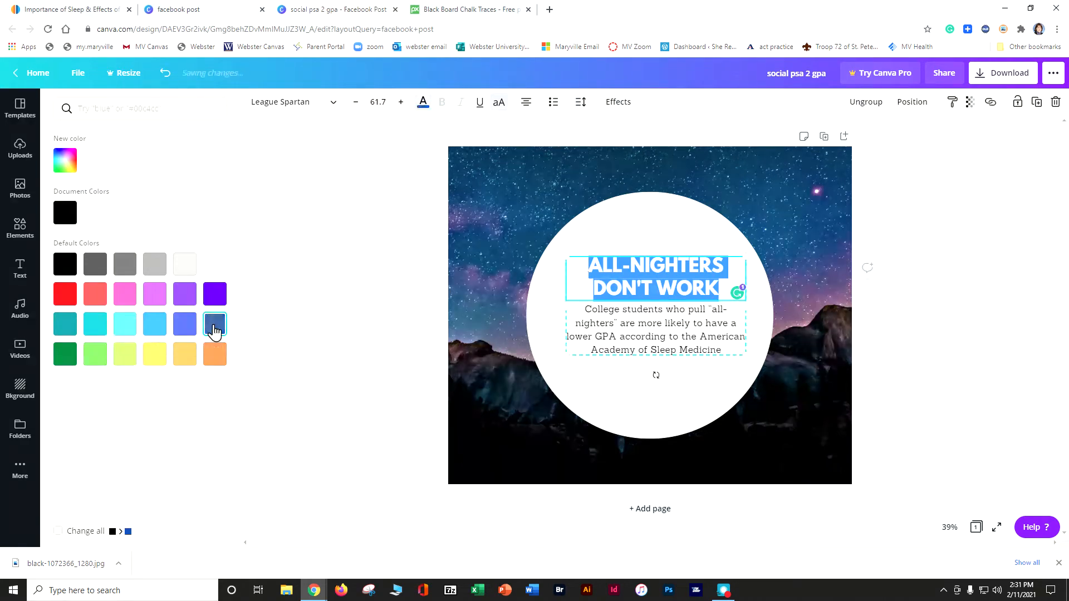
left_click(956, 334)
left_click(866, 334)
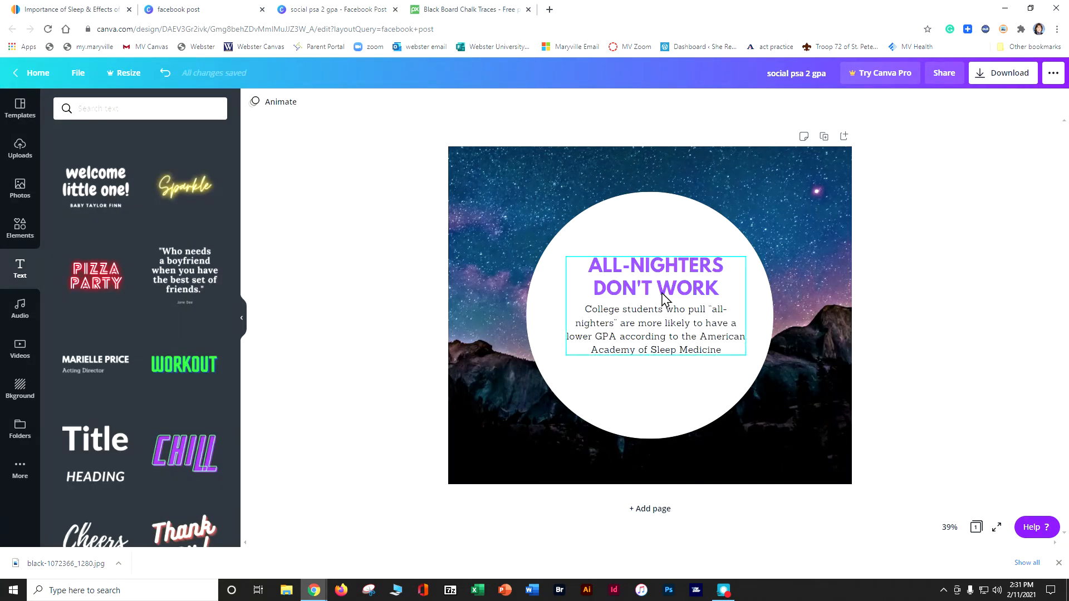
Enlarge the whole body sentence about college students and GPA to font size 48.8
left_click(654, 316)
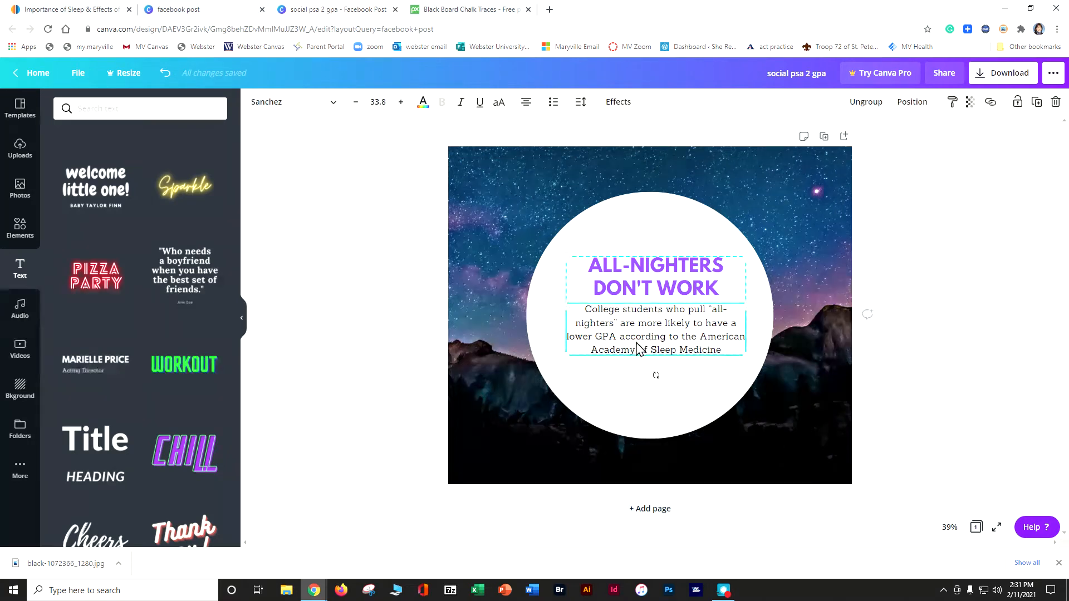
left_click(640, 355)
left_click(955, 373)
left_click(680, 355)
double_click(671, 350)
left_click_drag(584, 310, 723, 351)
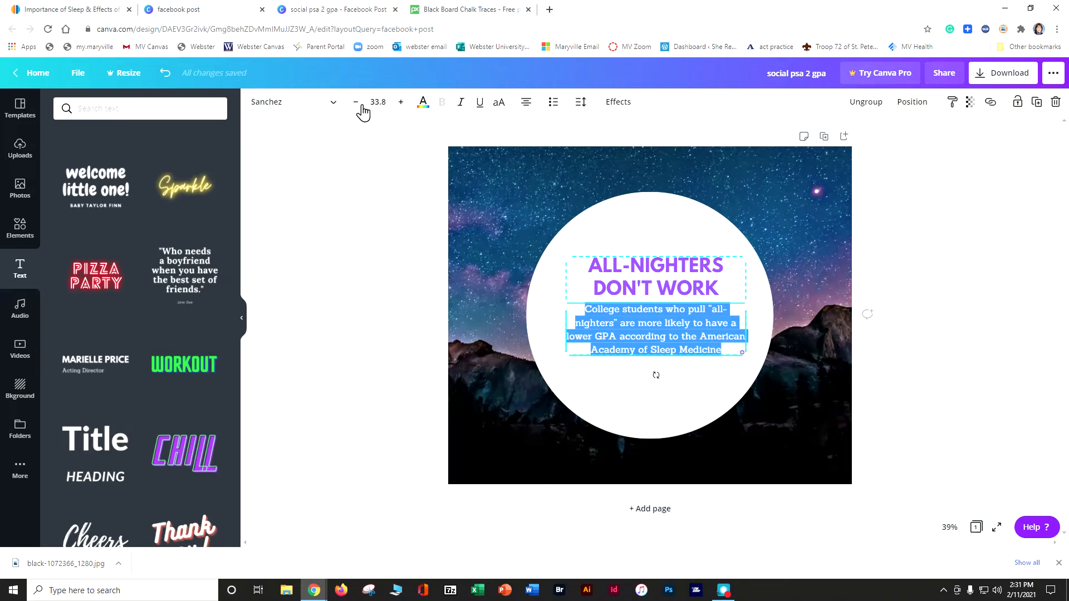
left_click(401, 103)
left_click(400, 103)
left_click(400, 103)
left_click(400, 103)
left_click(400, 103)
left_click(400, 103)
left_click(401, 103)
left_click(401, 103)
left_click(400, 103)
left_click(400, 103)
left_click(400, 103)
left_click(400, 103)
left_click(401, 103)
left_click(400, 104)
left_click(400, 104)
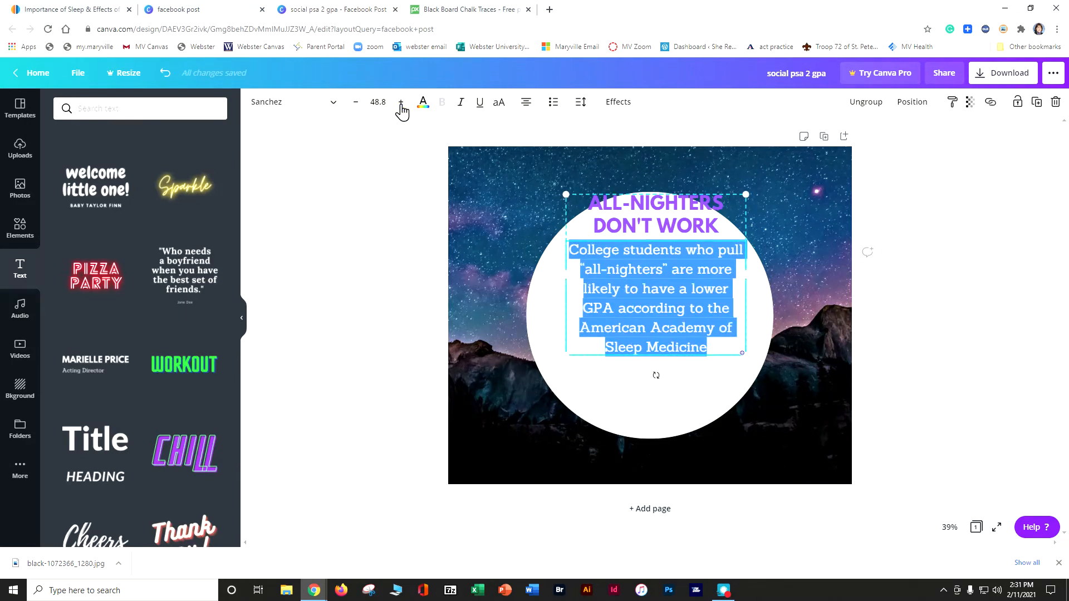
Move the heading and body text group down so it sits centred inside the white circle
left_click(977, 287)
left_click_drag(707, 258, 704, 293)
left_click(954, 334)
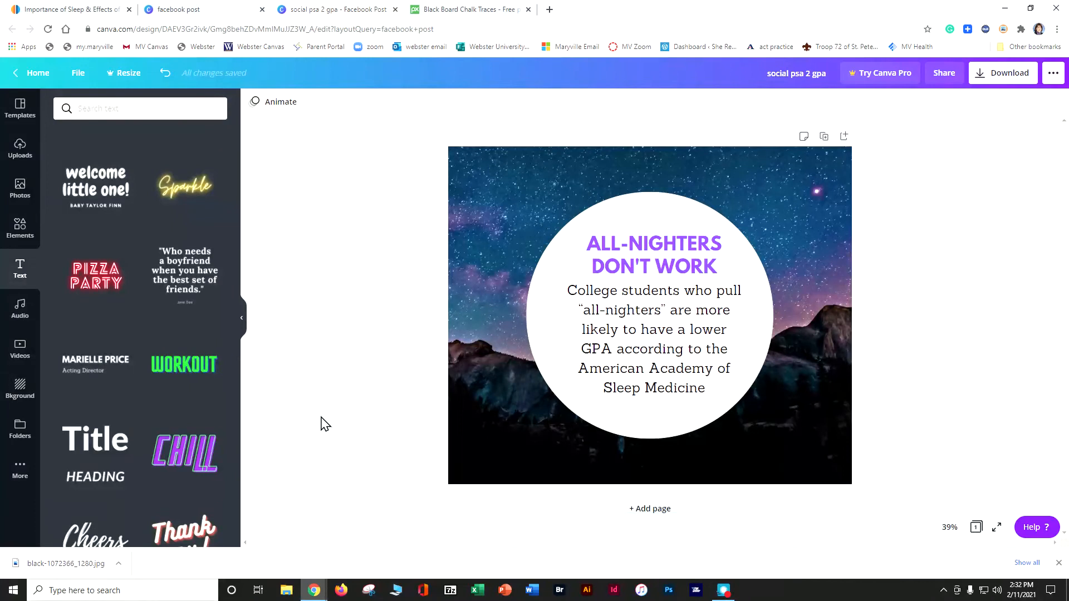
Add a body text box to the design and place it in the dark lower-left corner of the starry-sky picture
left_click(20, 228)
left_click(20, 269)
scroll(73, 227, "up", 3)
scroll(73, 227, "up", 5)
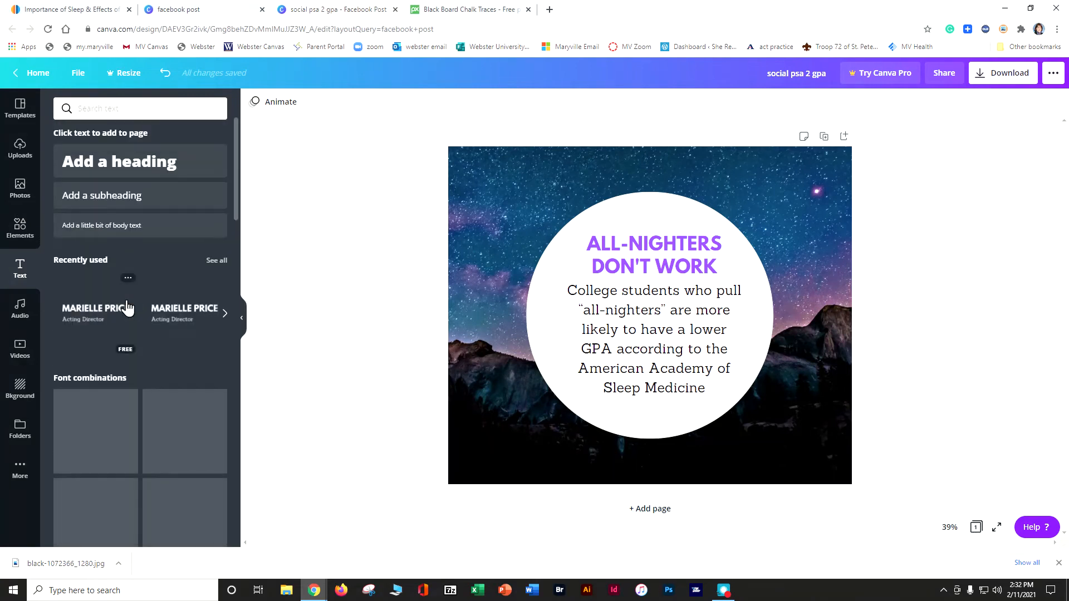
left_click(118, 225)
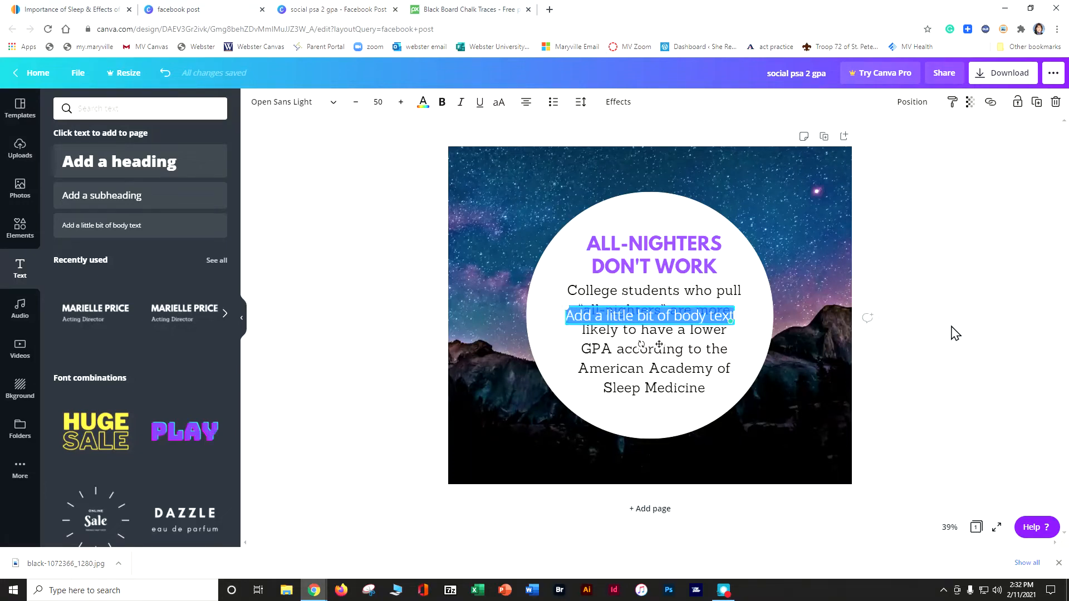
left_click_drag(675, 317, 502, 458)
Make the new body text light gray and replace its placeholder with "Photo: Canva Source:"
double_click(502, 458)
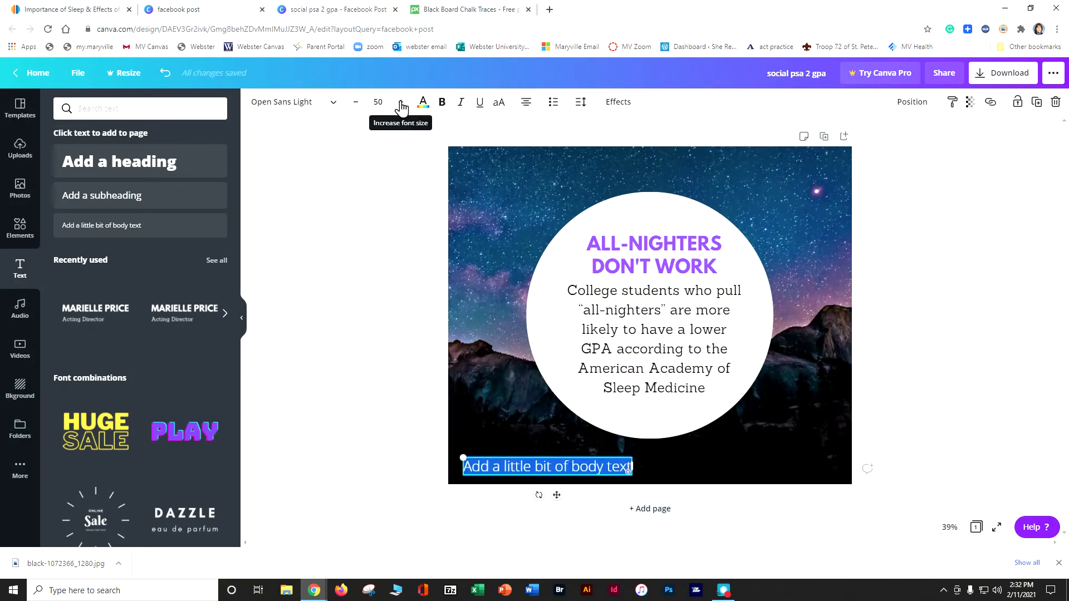
left_click(423, 104)
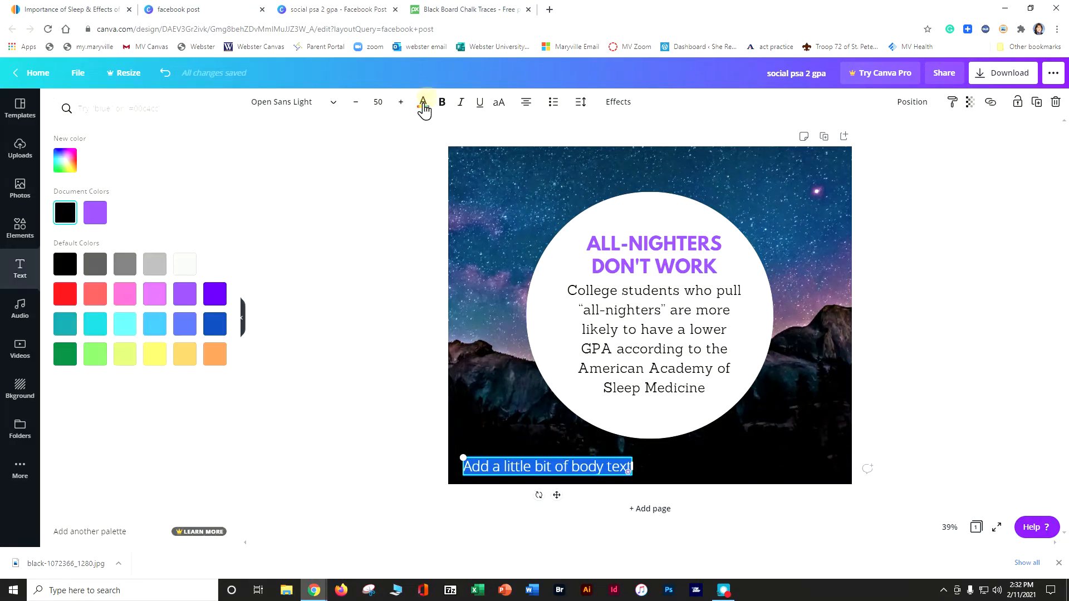
left_click(152, 266)
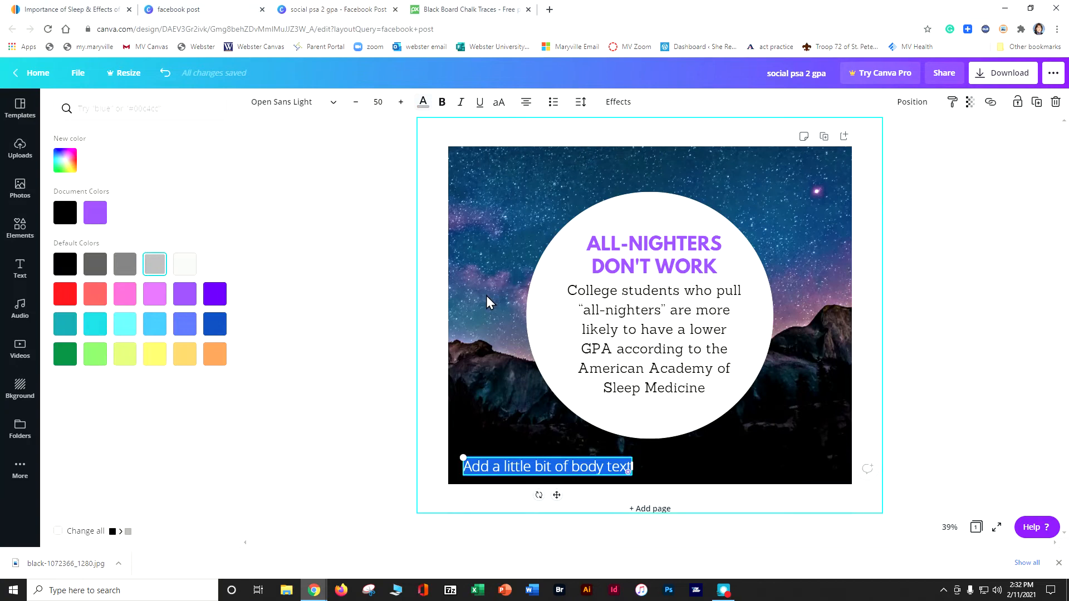
type("Poho")
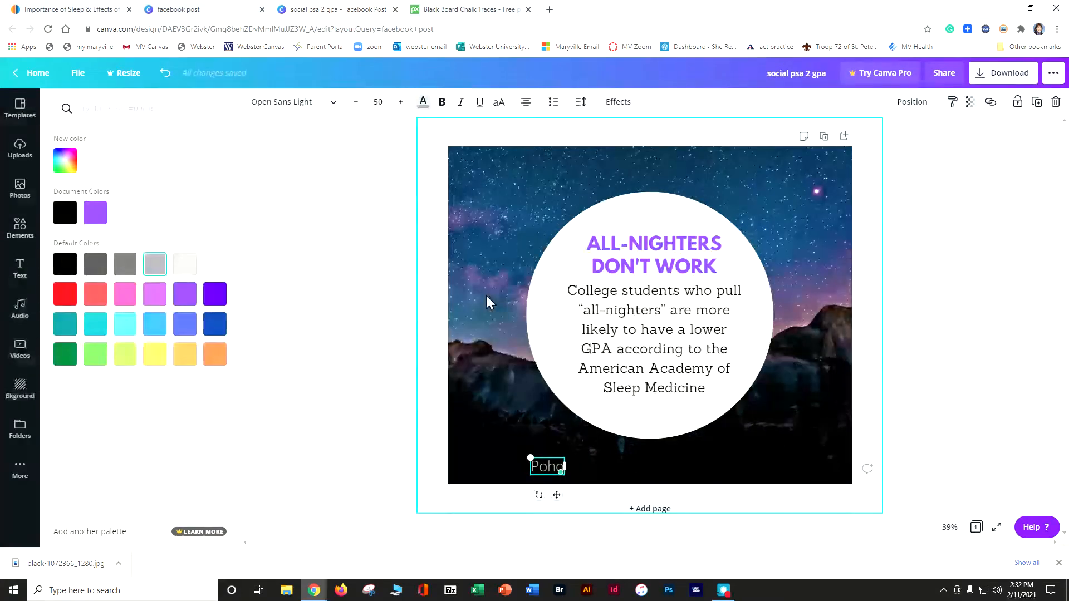
type("to: Canva")
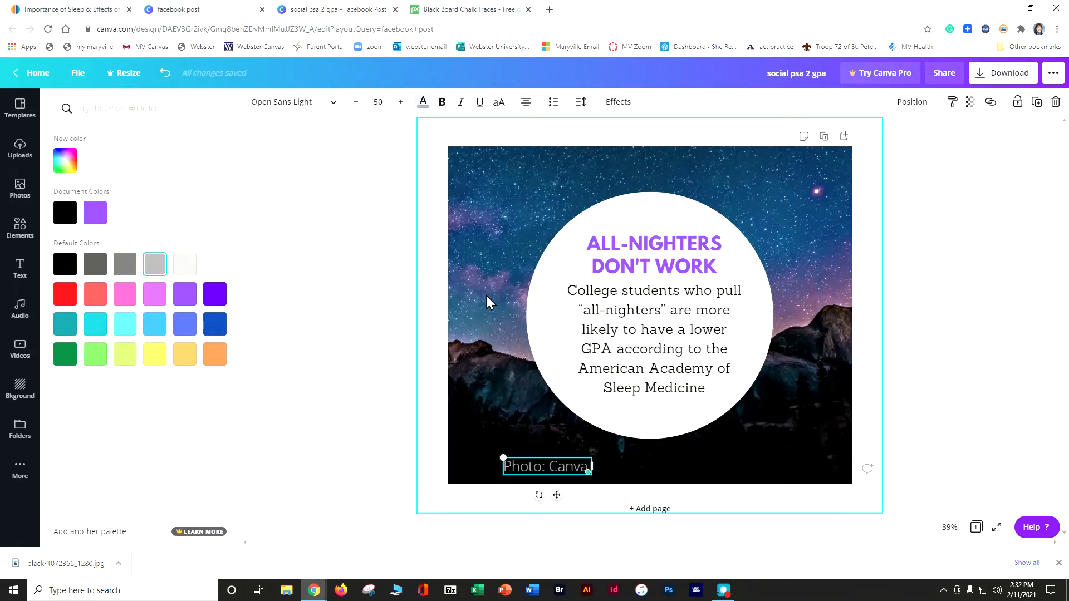
type(" S")
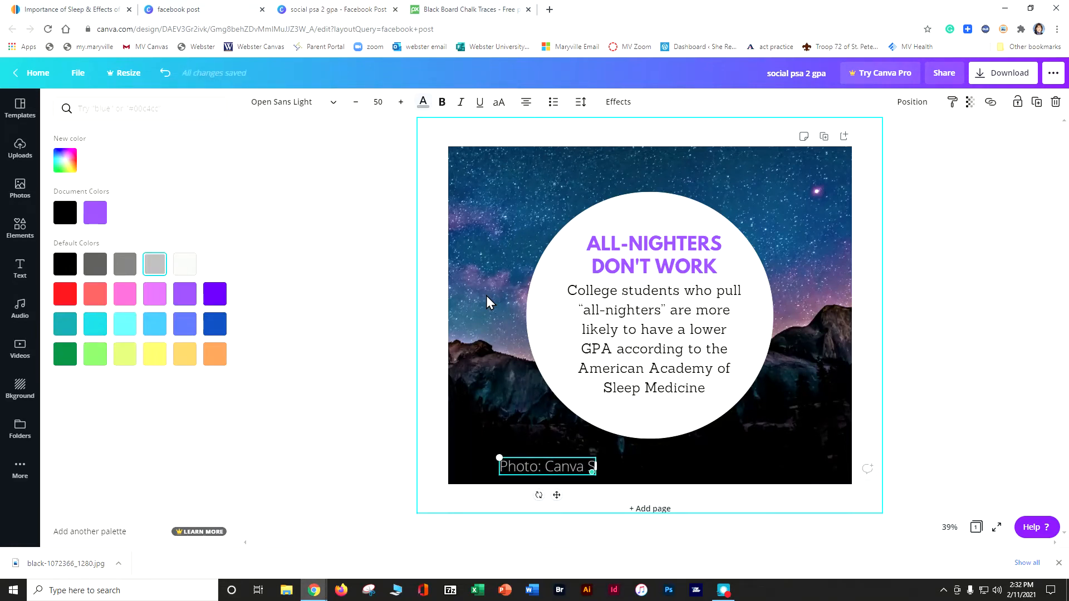
type("ource:")
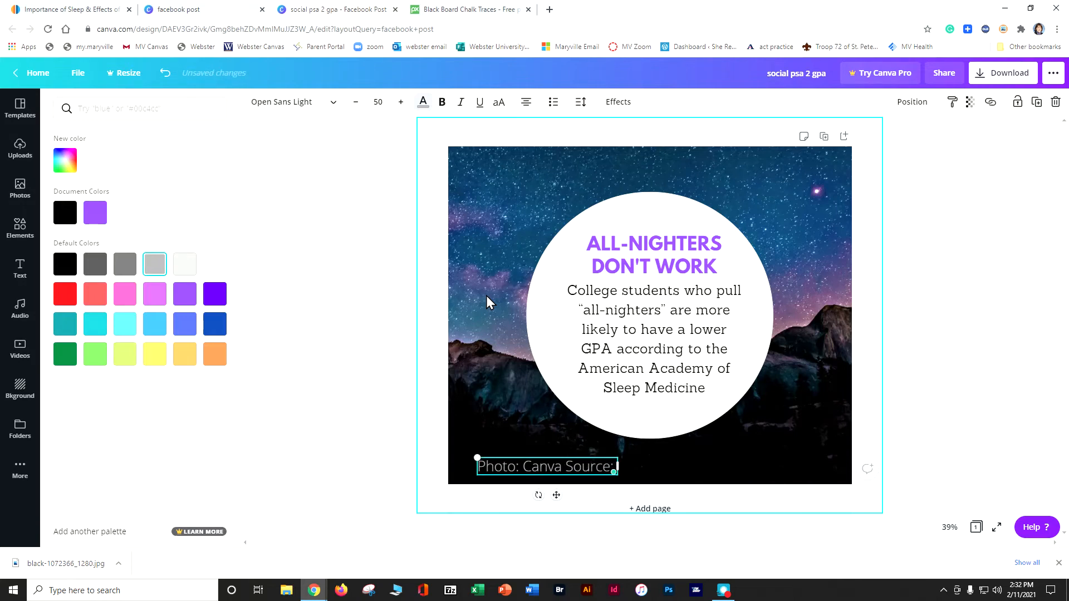
Copy the AASM article's web address from its browser tab and paste it after "Source:" in the credit line
left_click(109, 11)
left_click(182, 31)
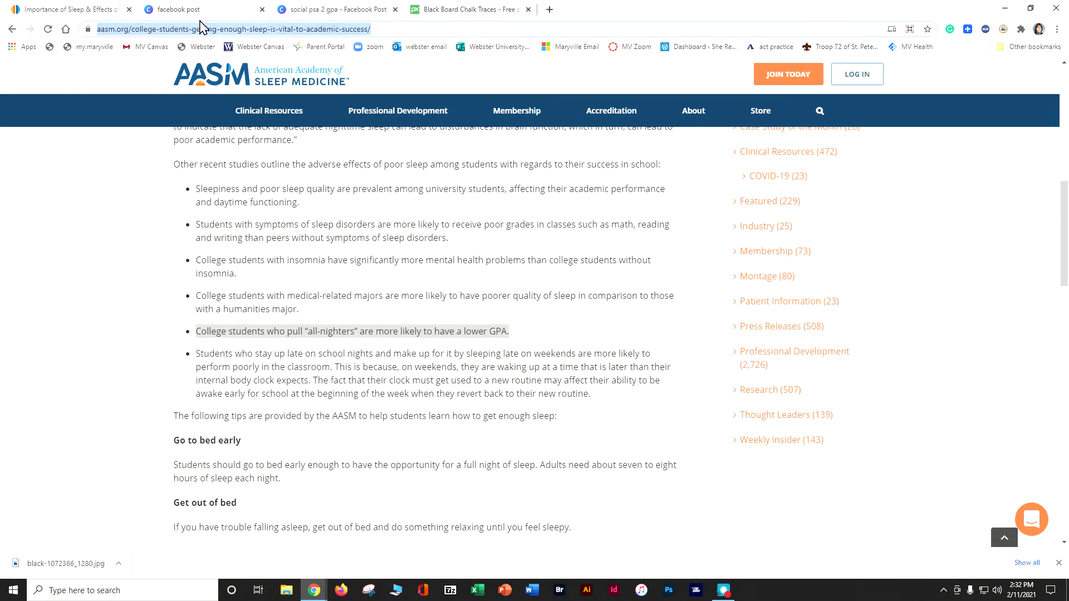
left_click(229, 10)
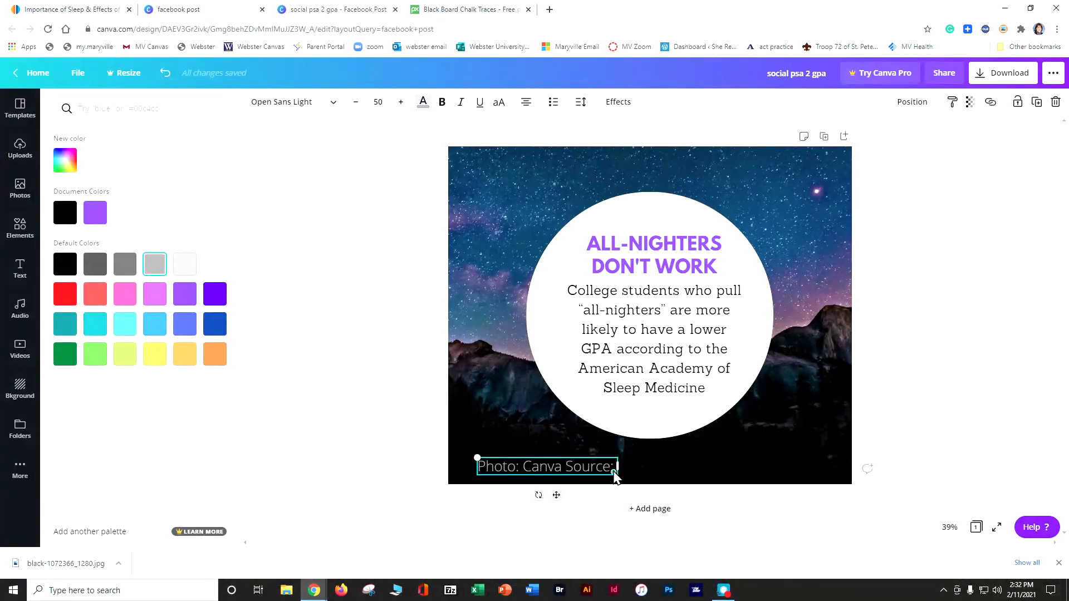
key("ctrl+v")
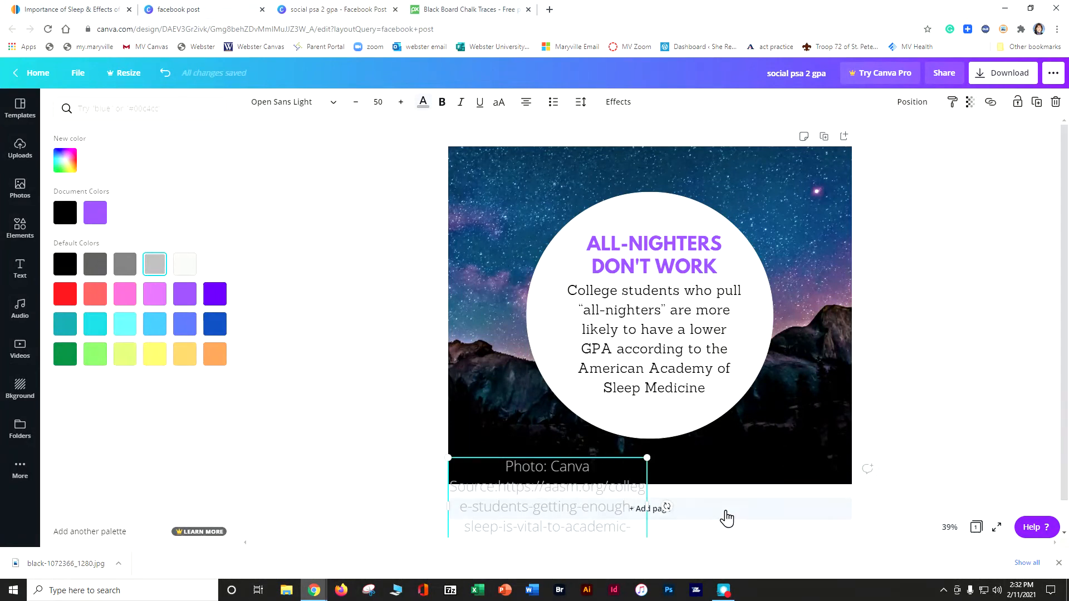
Widen the credit text box to the full width of the design and left-align its text
left_click_drag(700, 500, 852, 486)
double_click(631, 467)
triple_click(631, 467)
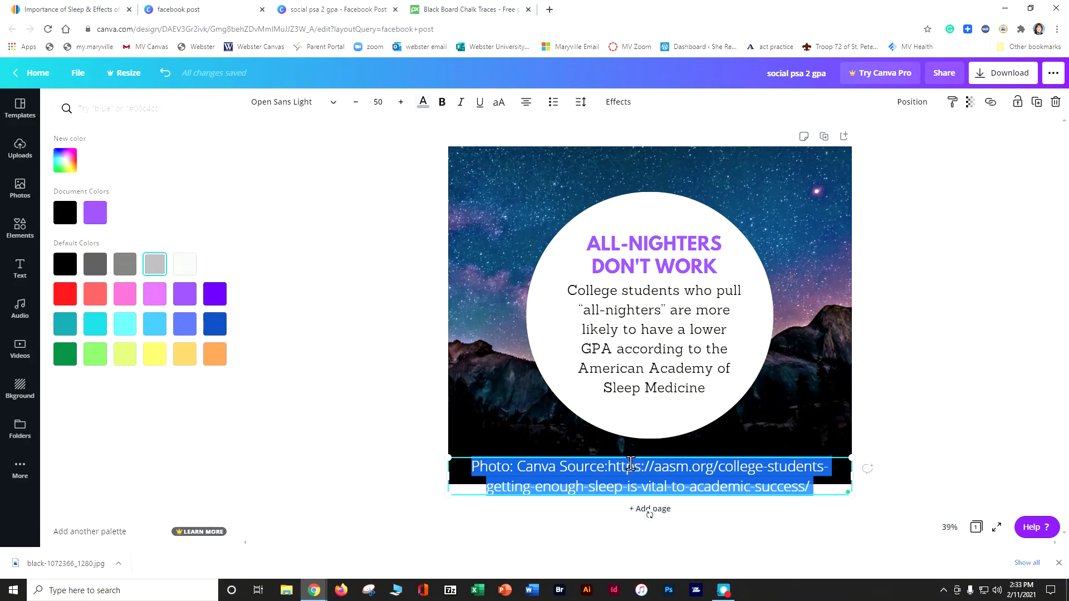
left_click(525, 103)
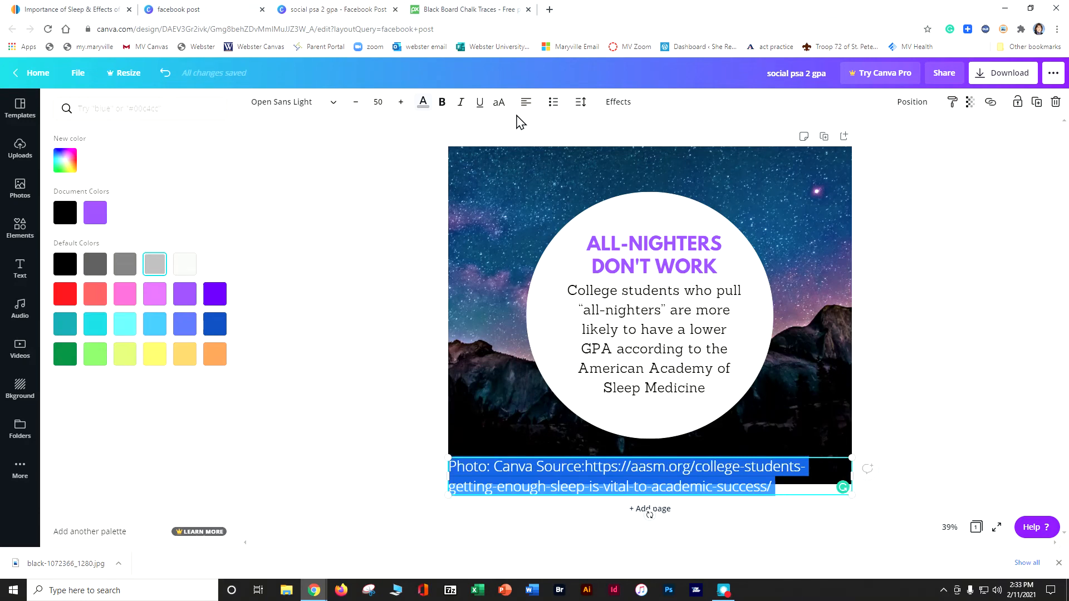
Reduce the whole photo and source credit line to font size 18
left_click(354, 103)
left_click(354, 103)
left_click(354, 103)
left_click(354, 103)
left_click(354, 103)
left_click(354, 103)
left_click(354, 103)
left_click(354, 103)
left_click(354, 103)
left_click(354, 103)
left_click(354, 103)
left_click(354, 103)
left_click(354, 103)
left_click(354, 103)
left_click(354, 103)
left_click(354, 103)
left_click(354, 103)
left_click(354, 103)
left_click(354, 103)
left_click(354, 103)
left_click(354, 103)
left_click(354, 103)
left_click(354, 103)
left_click(354, 103)
left_click(354, 103)
left_click(354, 103)
left_click(354, 103)
left_click(354, 103)
left_click(354, 102)
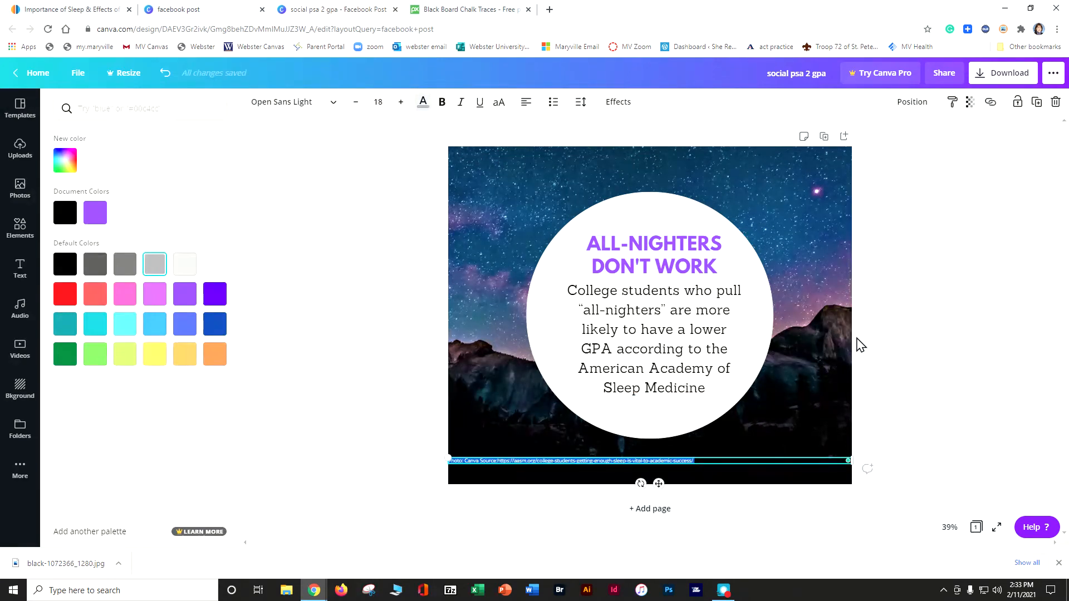
left_click(532, 466)
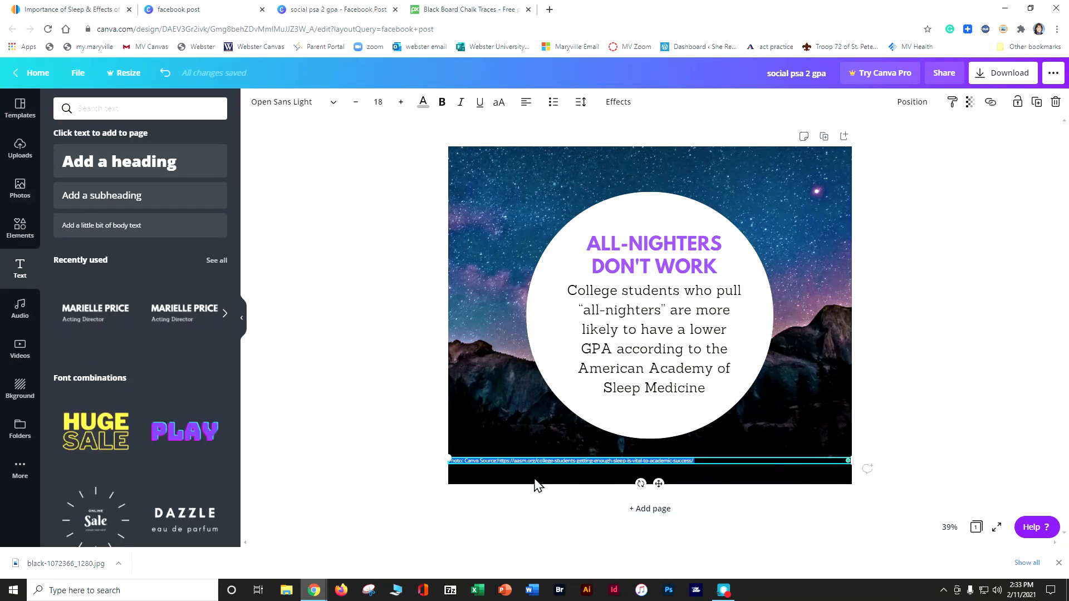